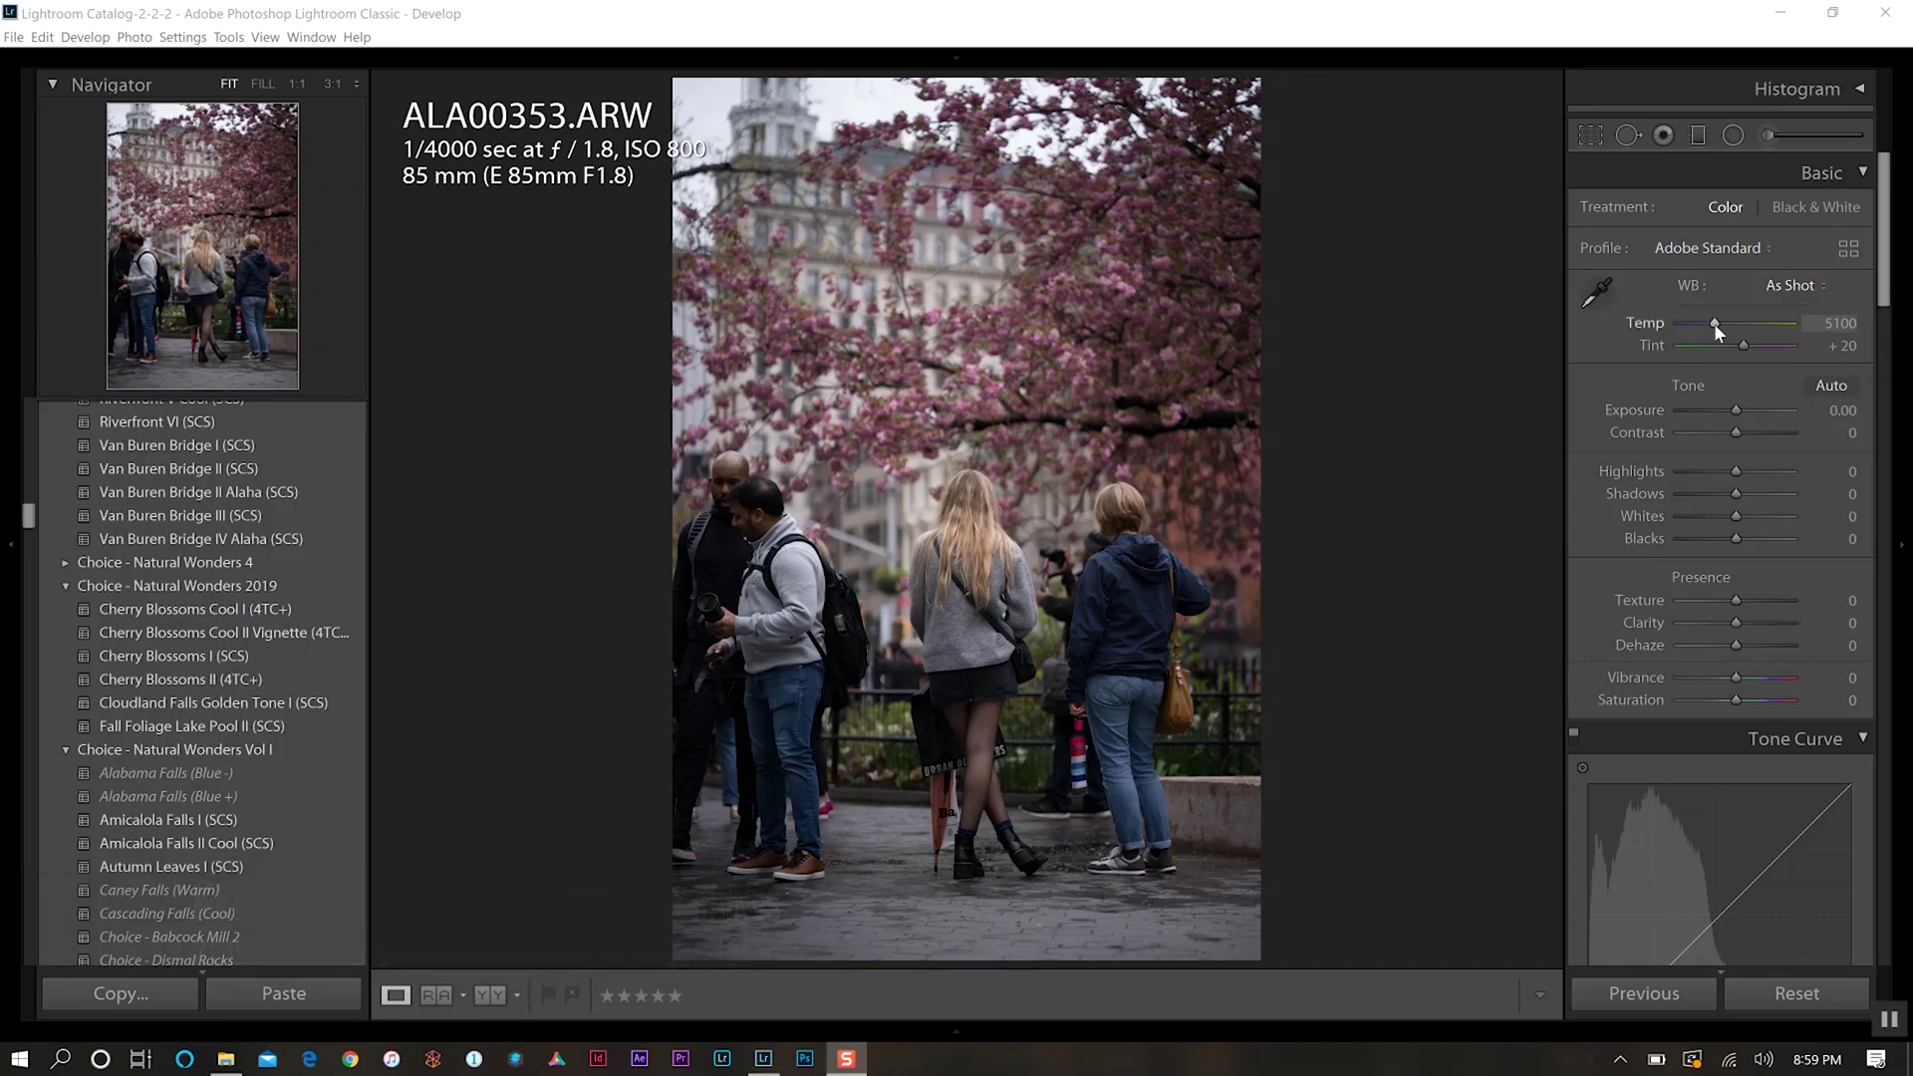
Step: Set the white balance to Temp 6825 and Tint +3, and lower Contrast to −23
drag(1714, 323, 1734, 325)
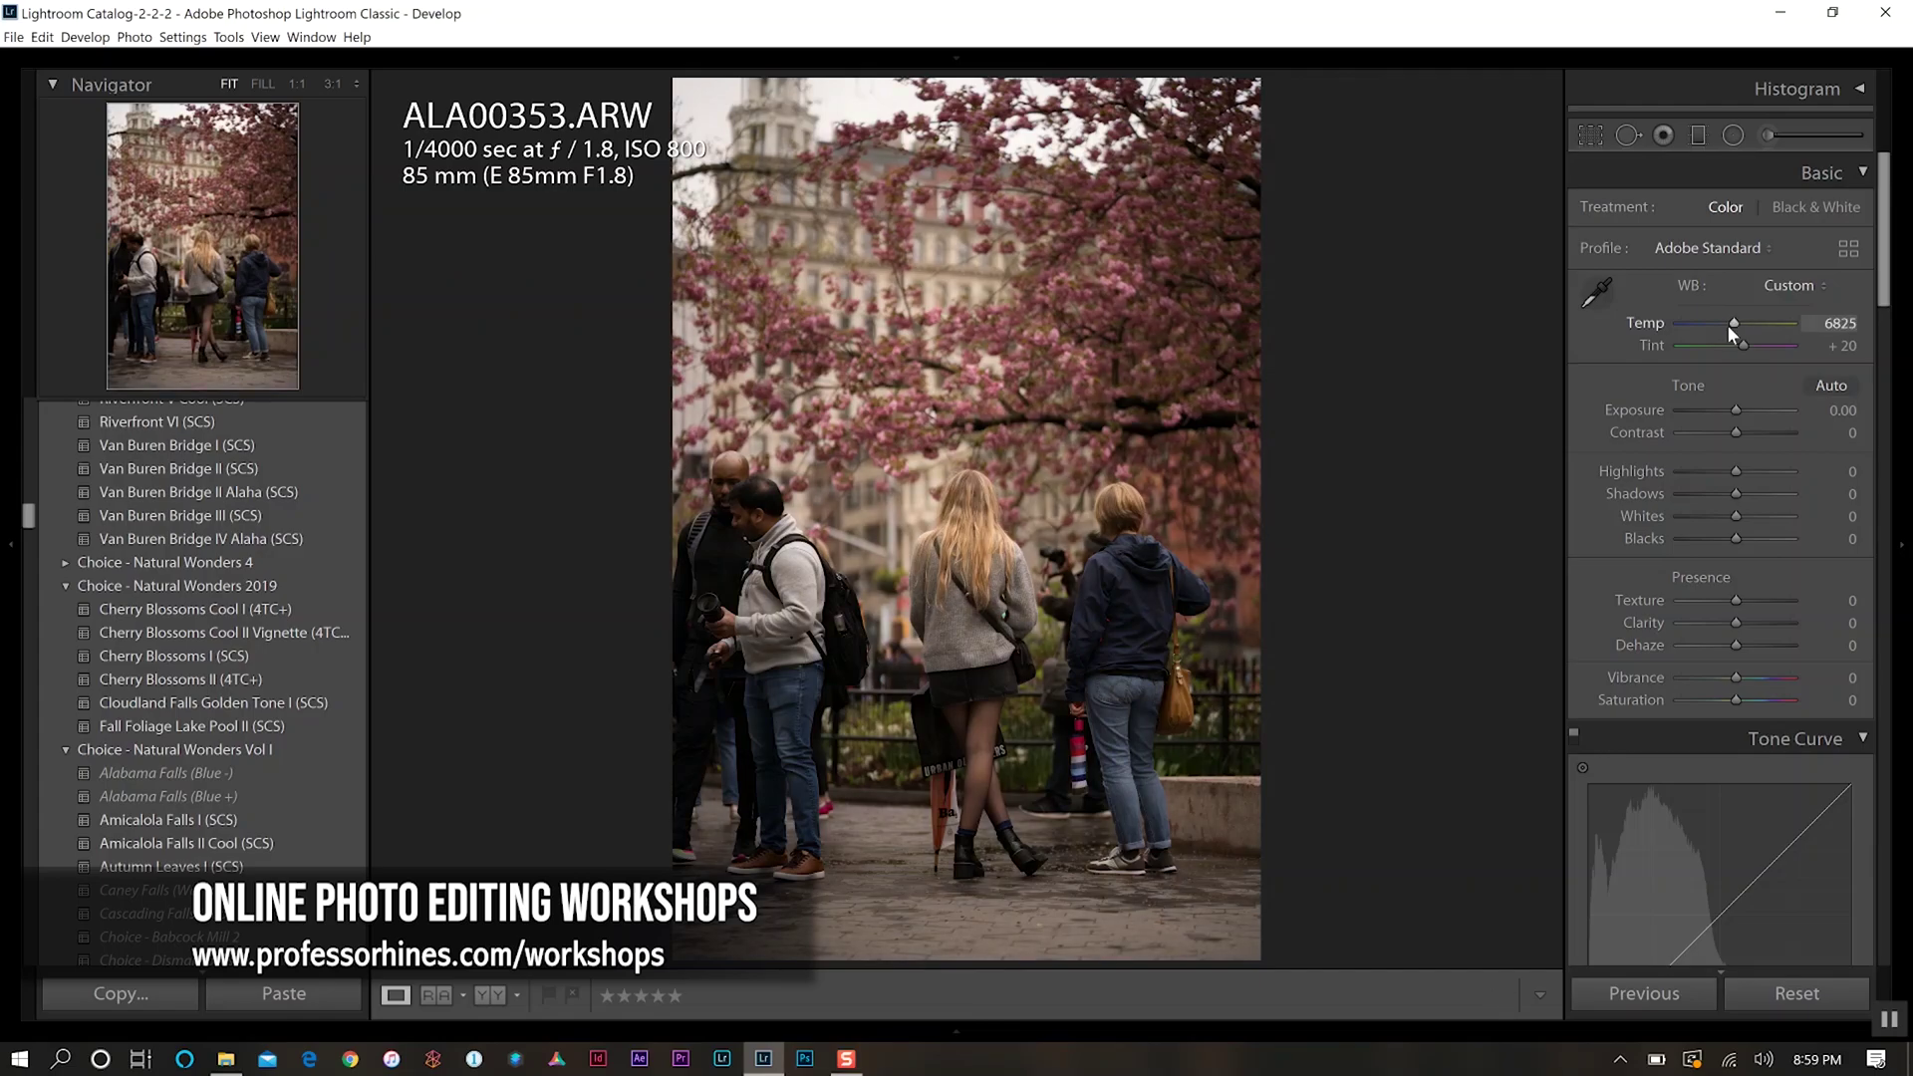
drag(1746, 343, 1742, 343)
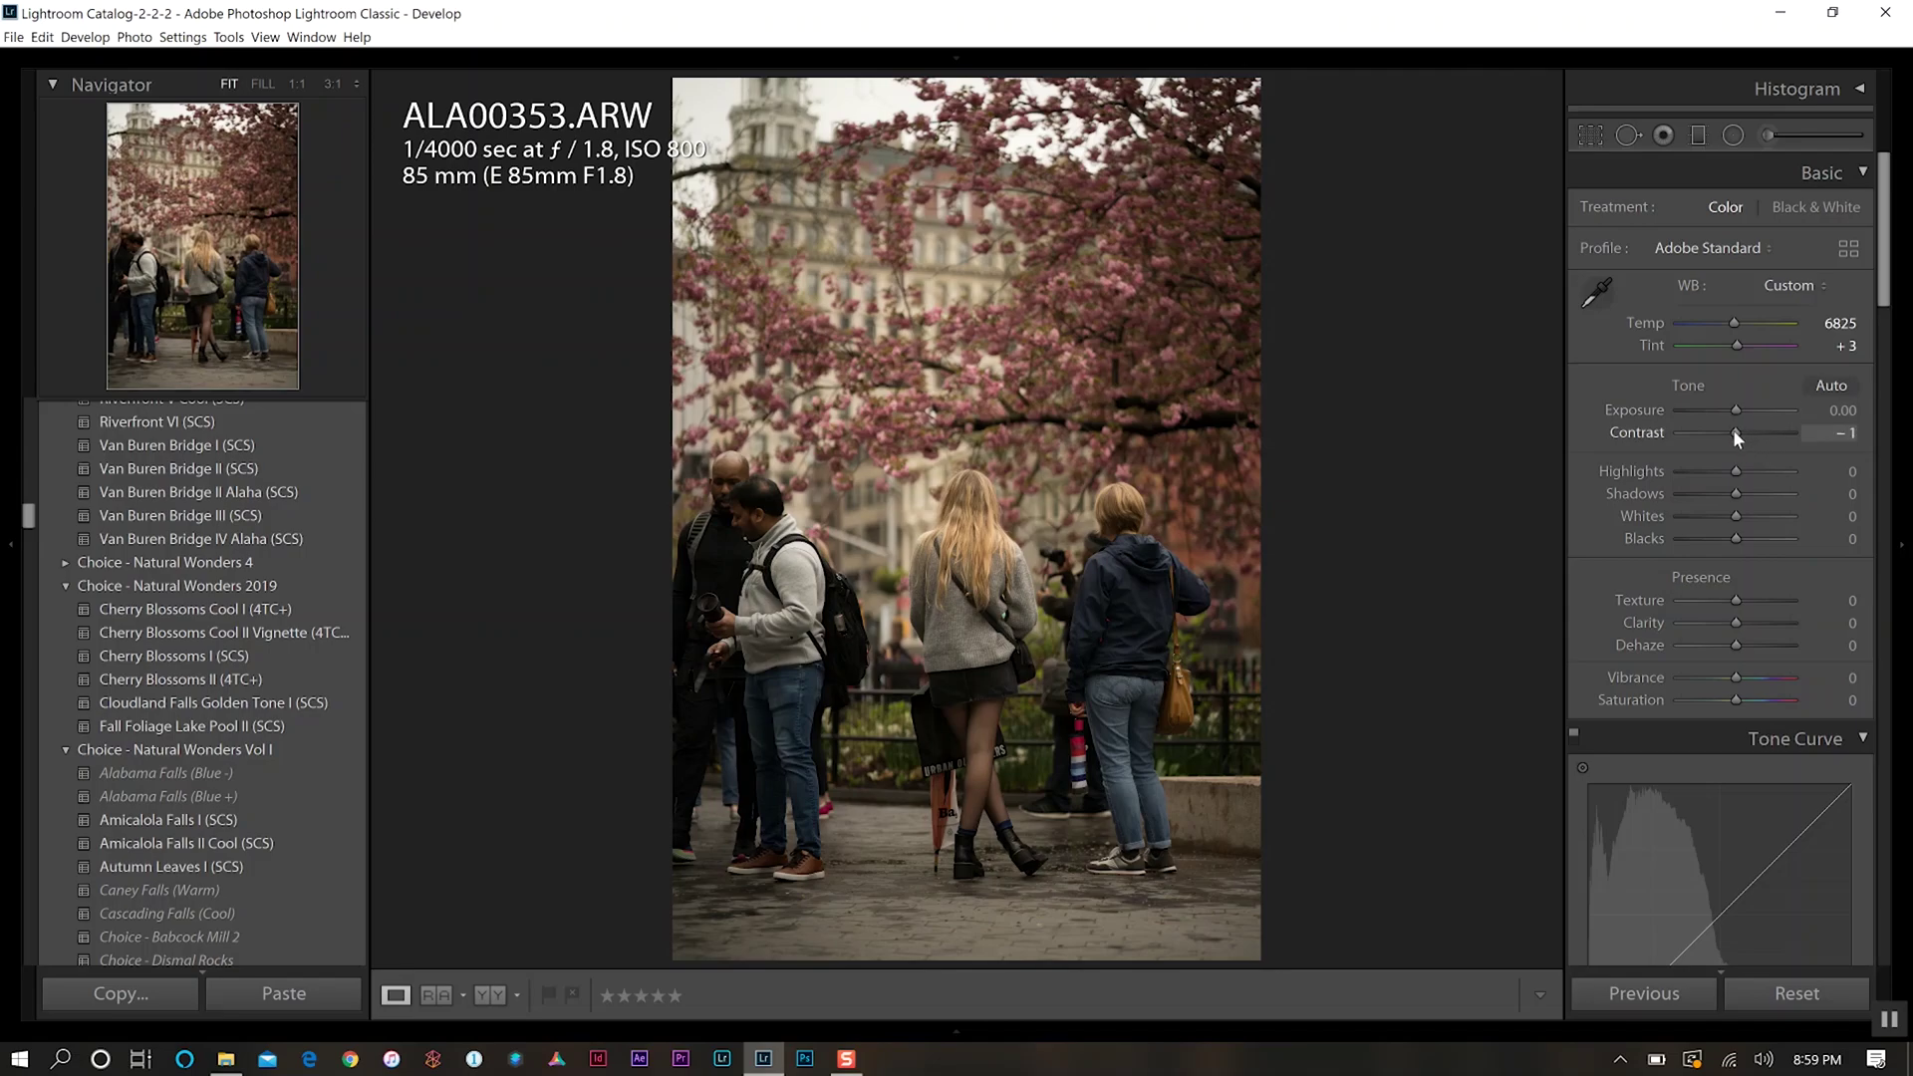
drag(1723, 430, 1722, 429)
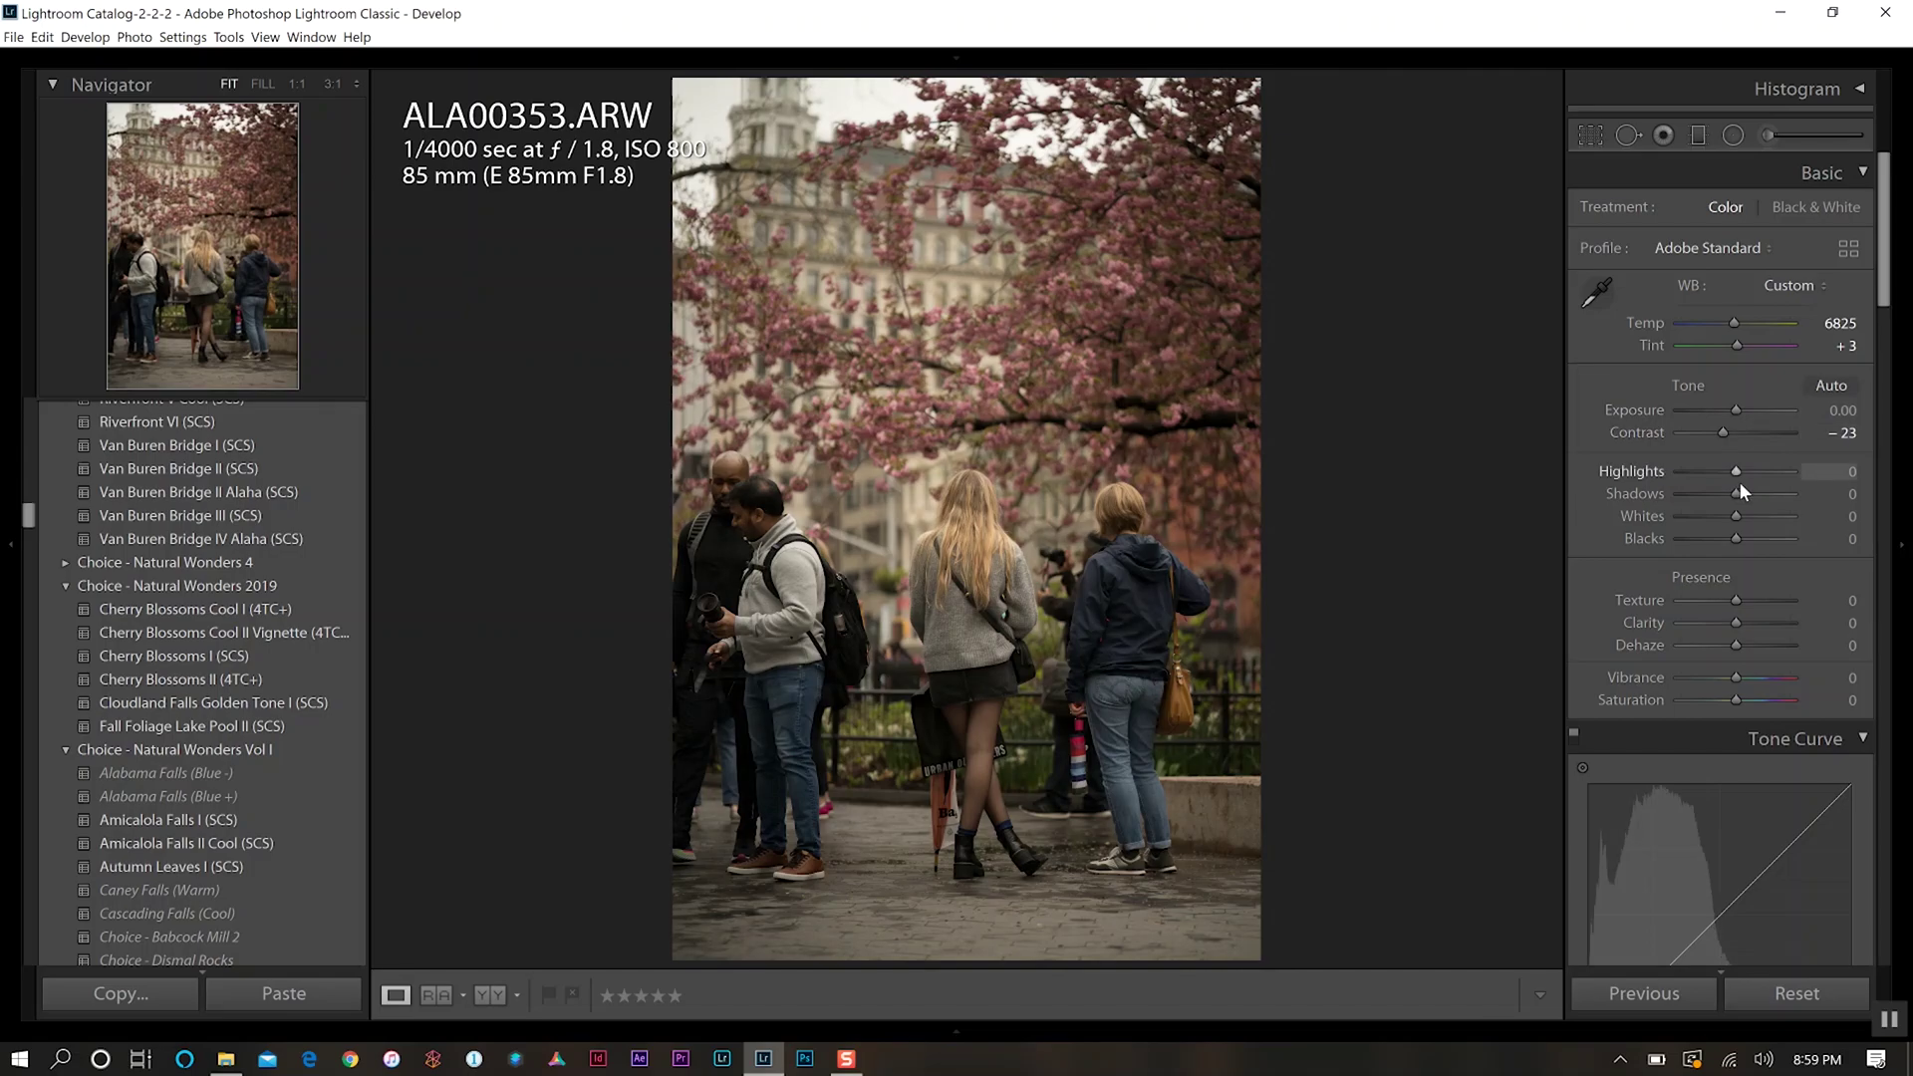
Step: Set the photo's tone to Highlights −75, Shadows +27, Whites +40 and Blacks −18
scroll(1737, 474, down, 5)
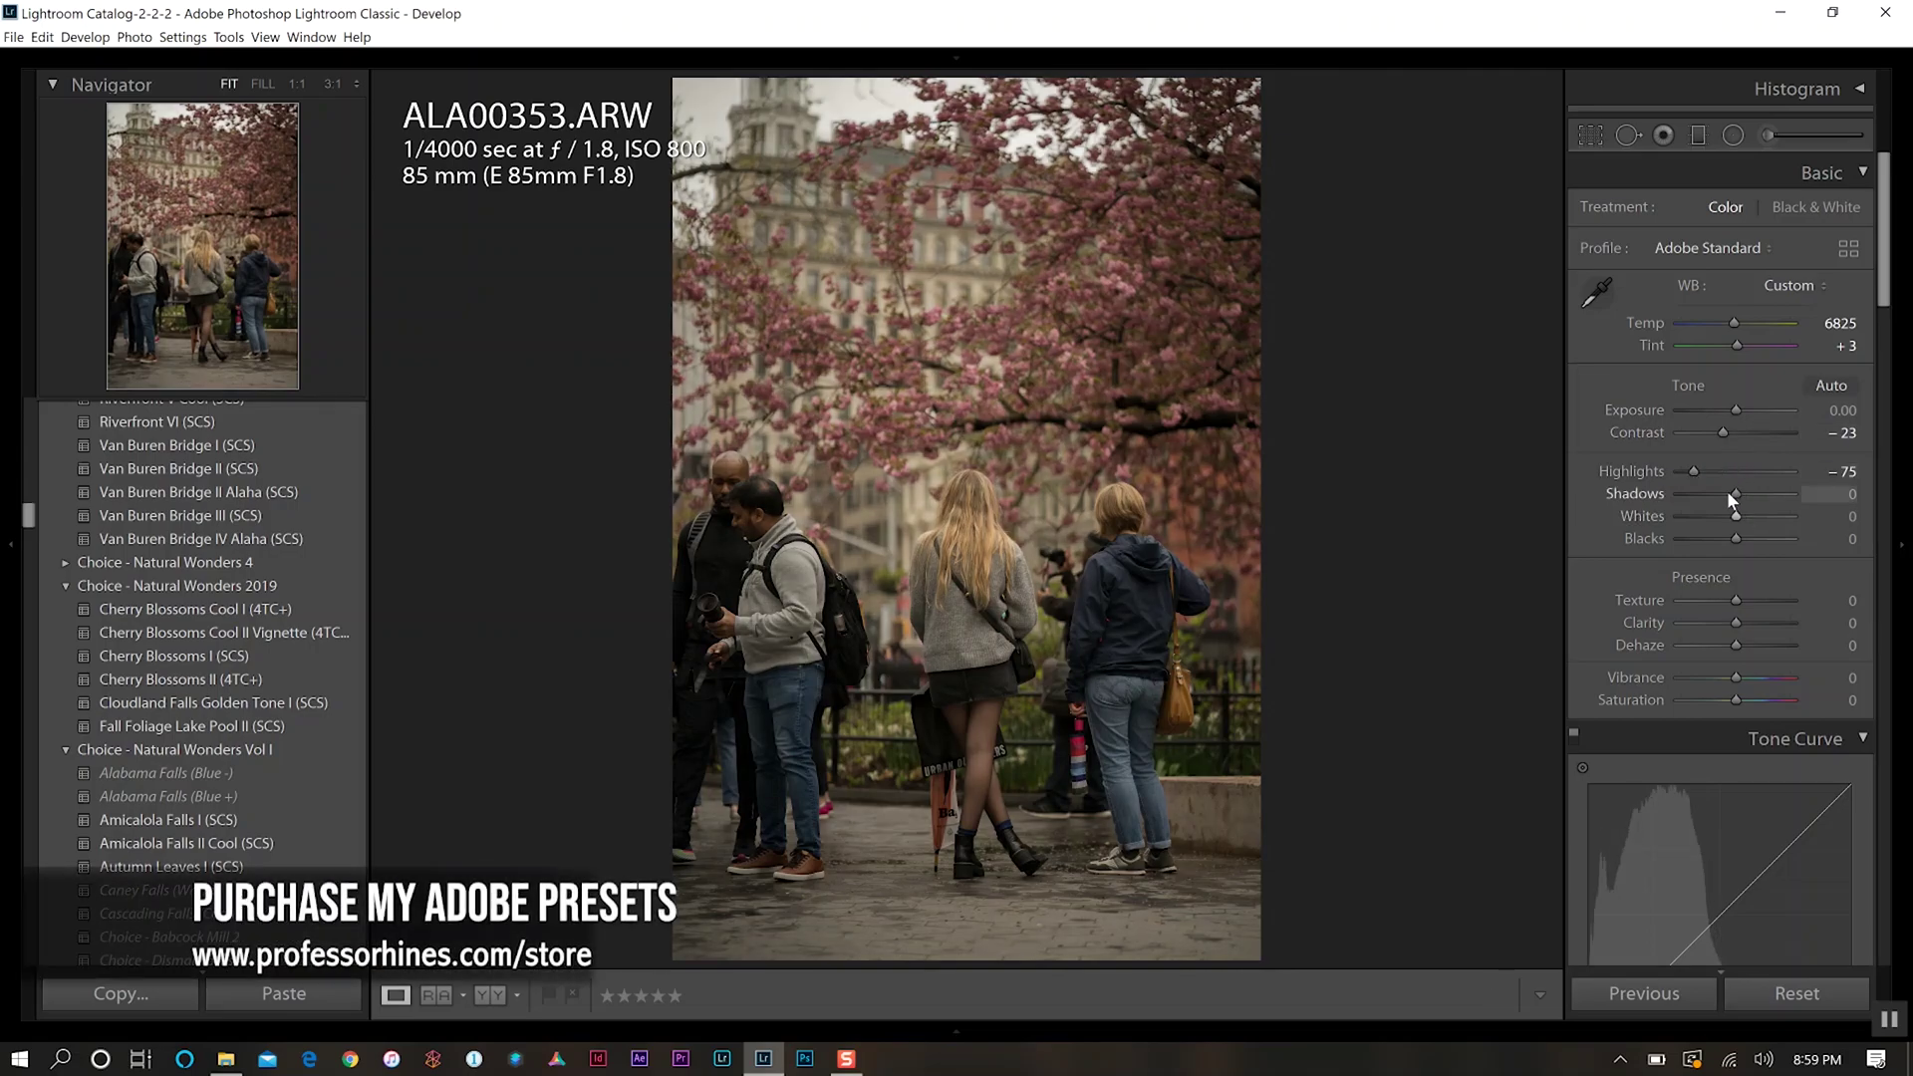
drag(1735, 494, 1749, 493)
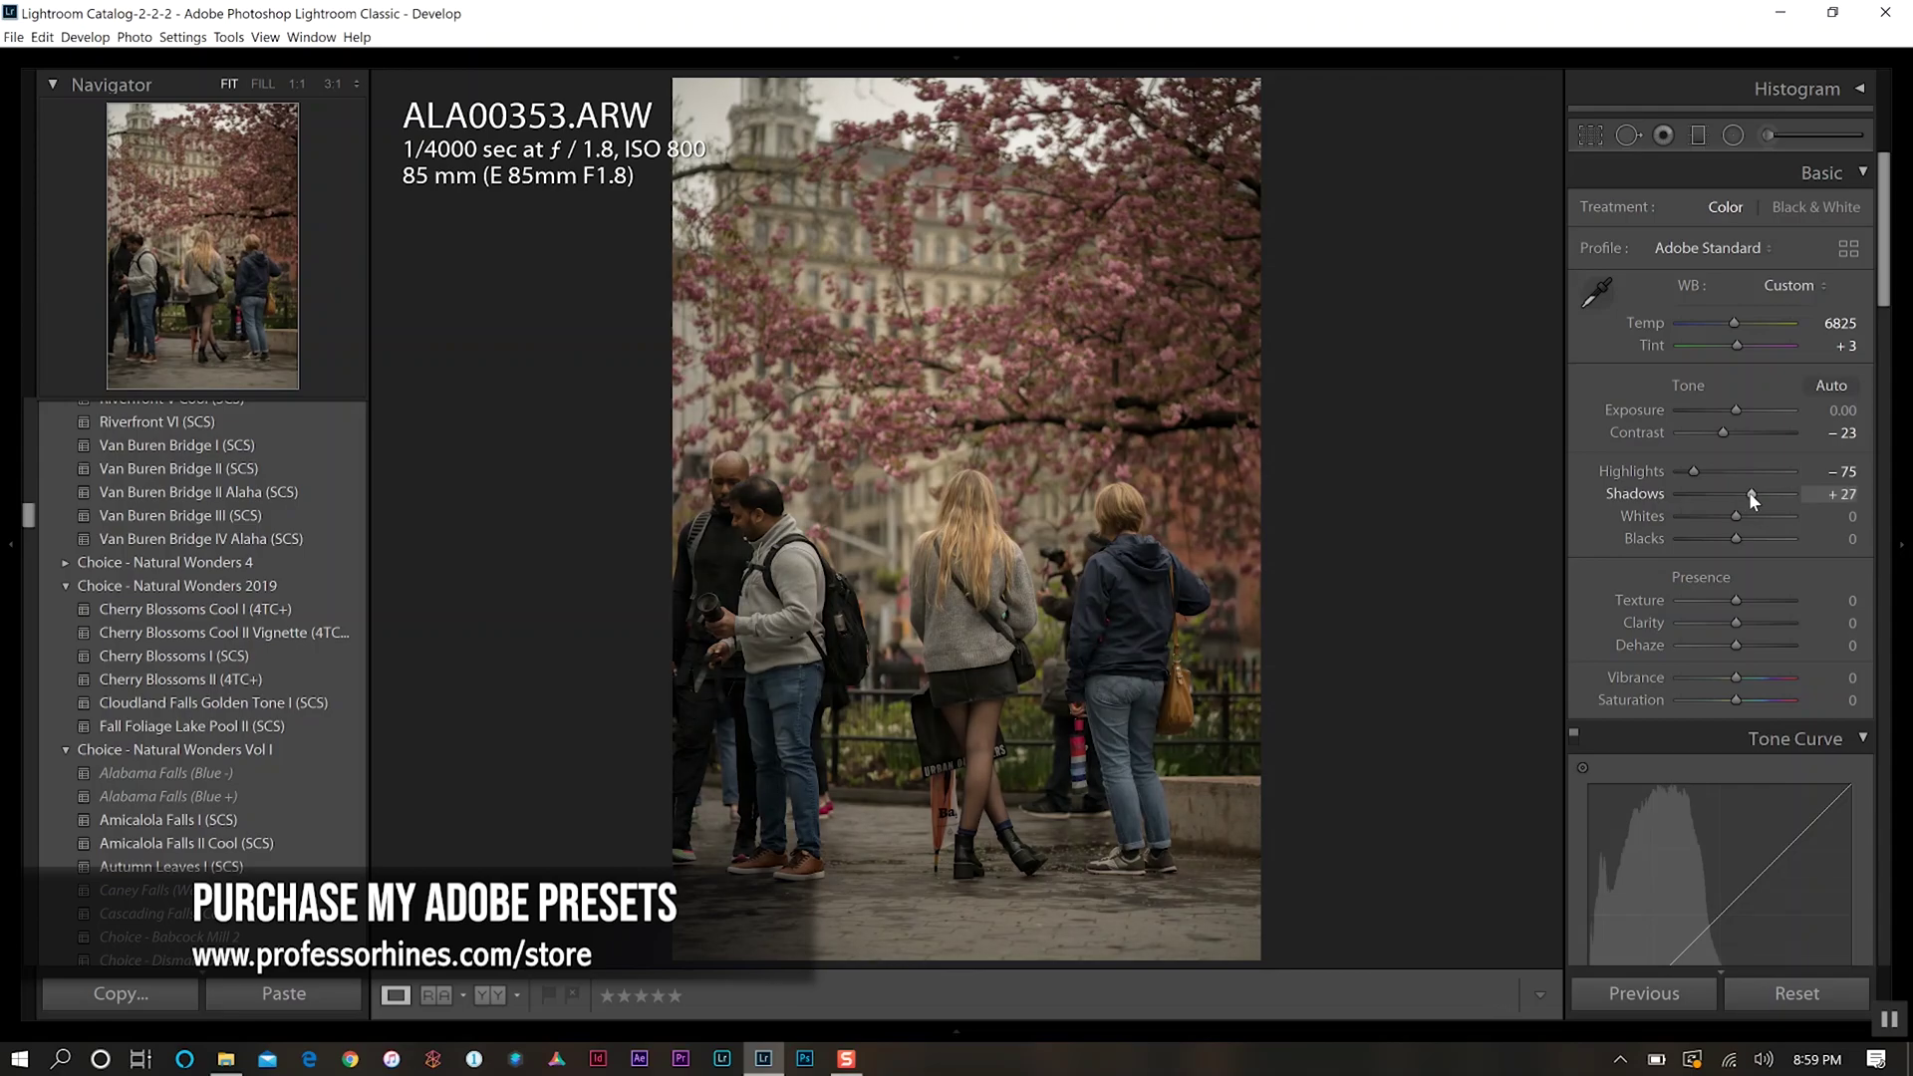
drag(1738, 515, 1761, 516)
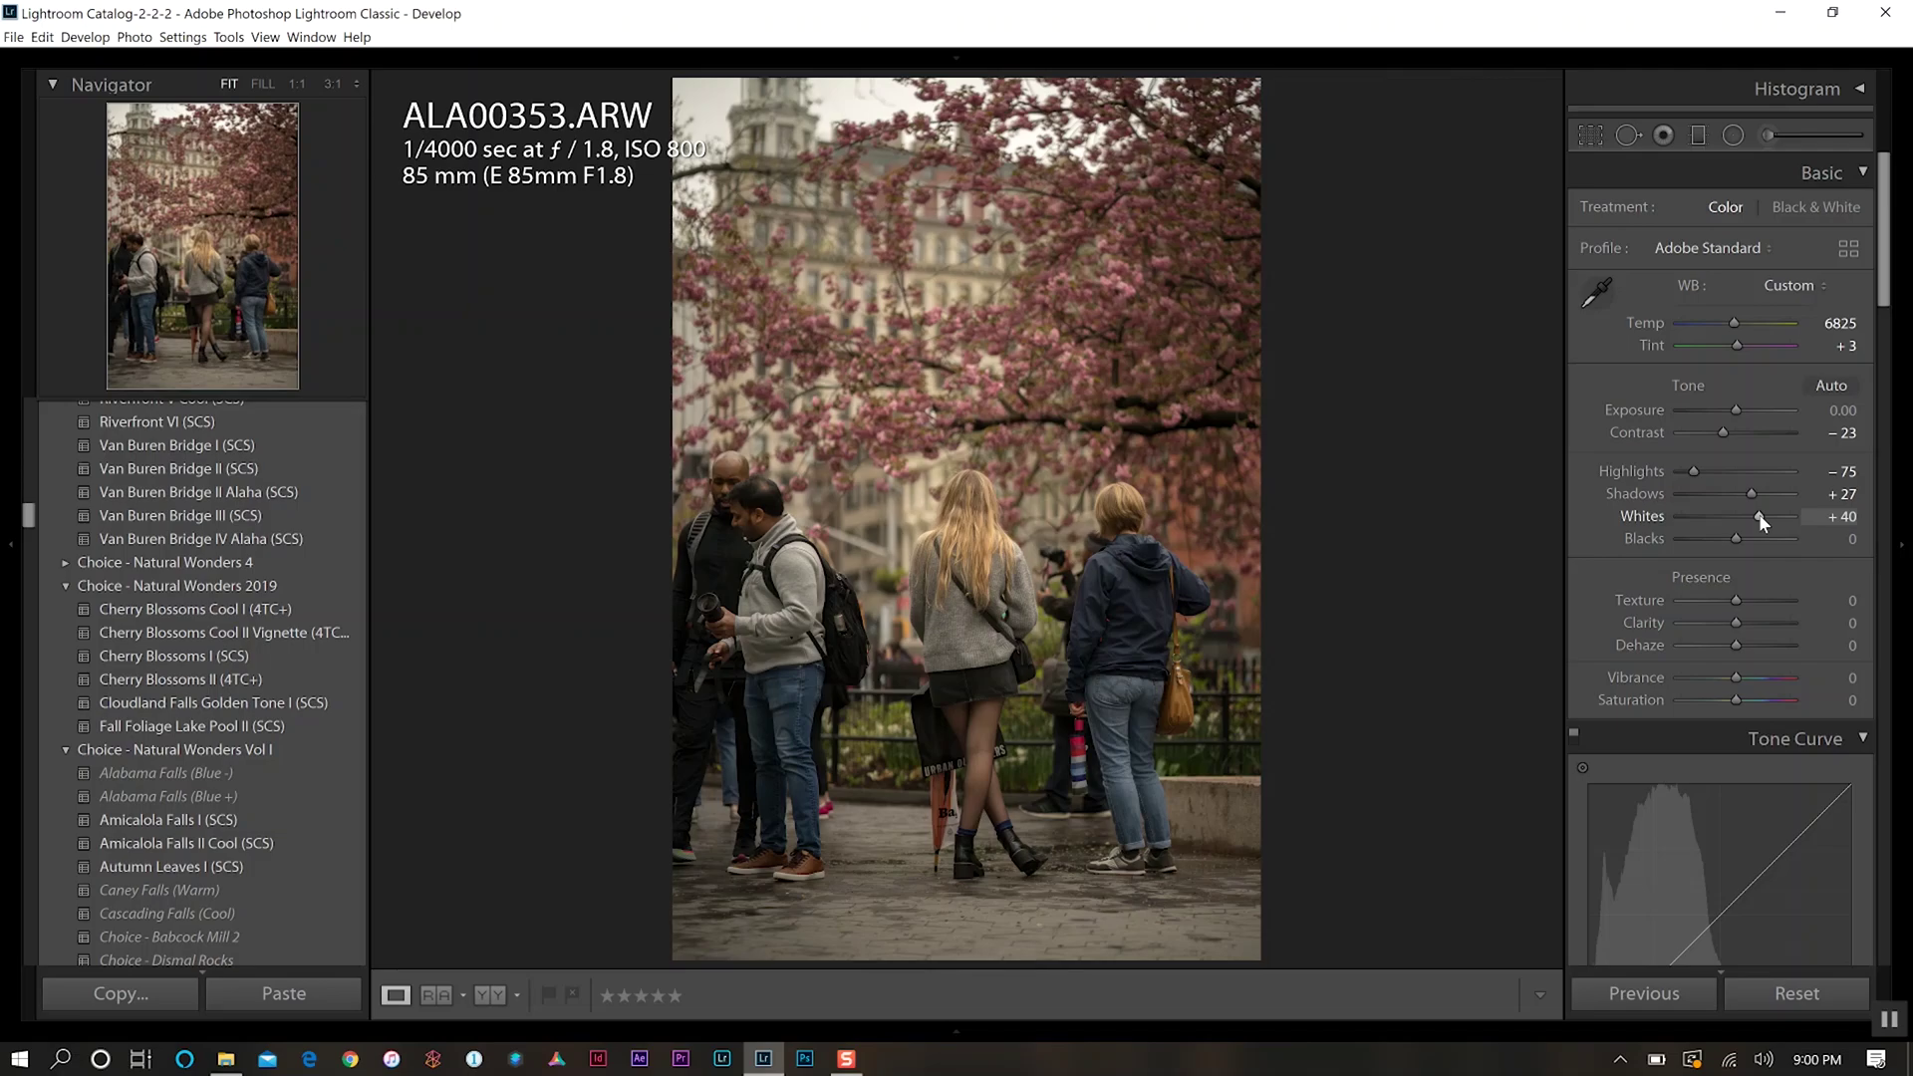
drag(1737, 538, 1730, 538)
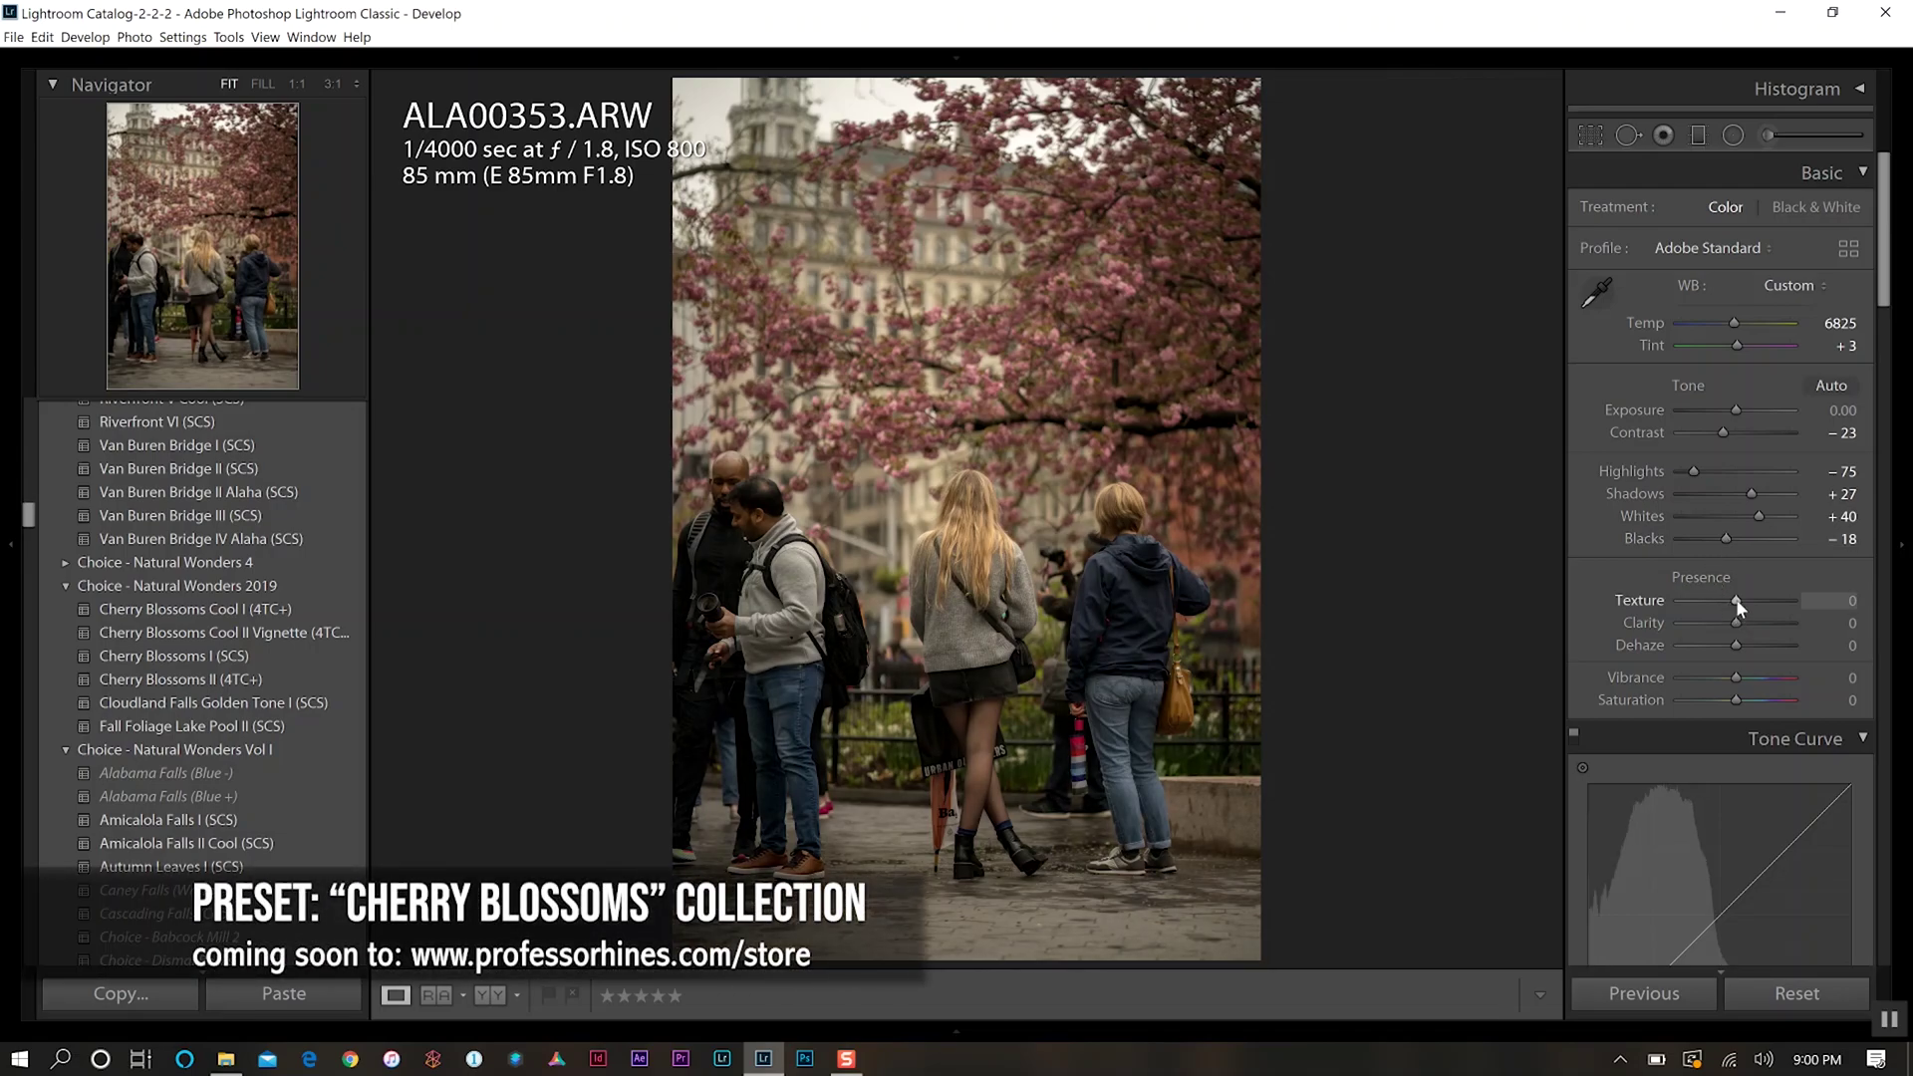
Step: Set the photo's presence to Texture +11, Clarity +19 and Dehaze +6
drag(1738, 600, 1742, 600)
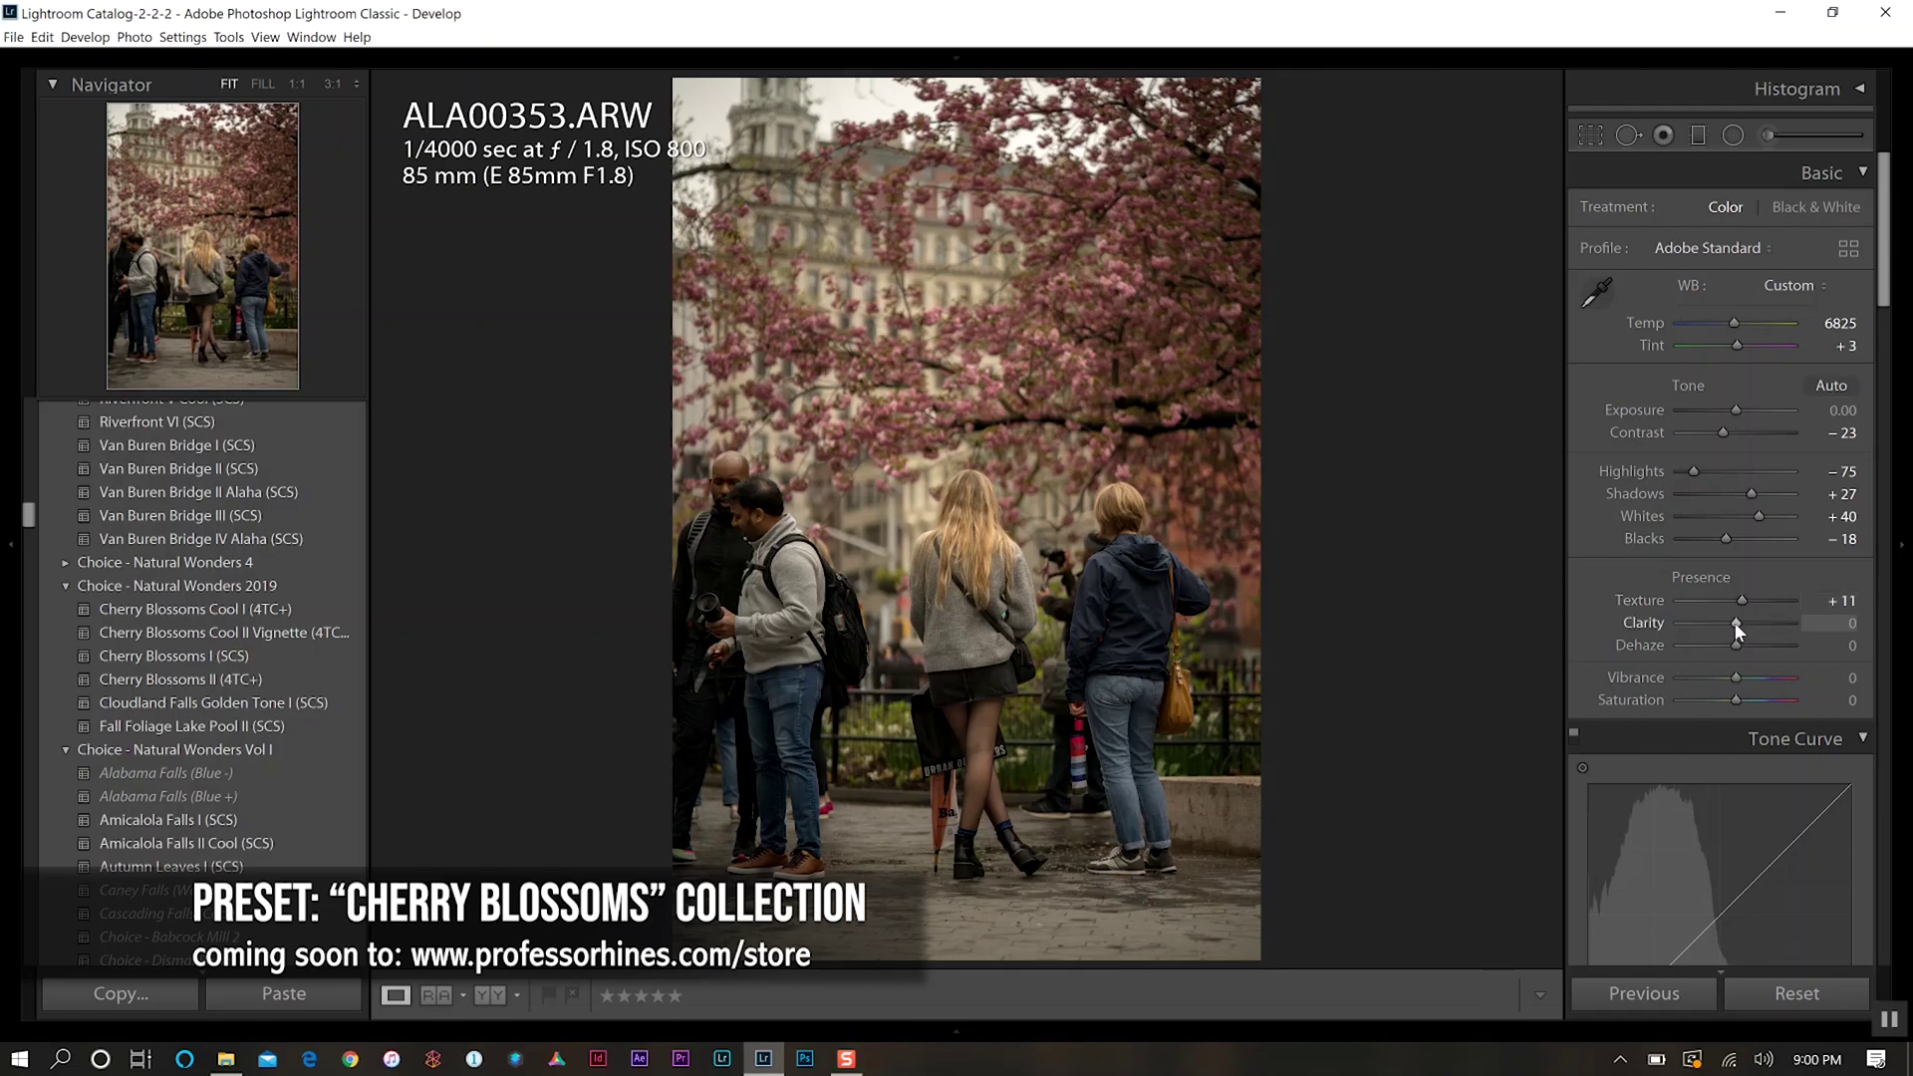
drag(1737, 622, 1748, 622)
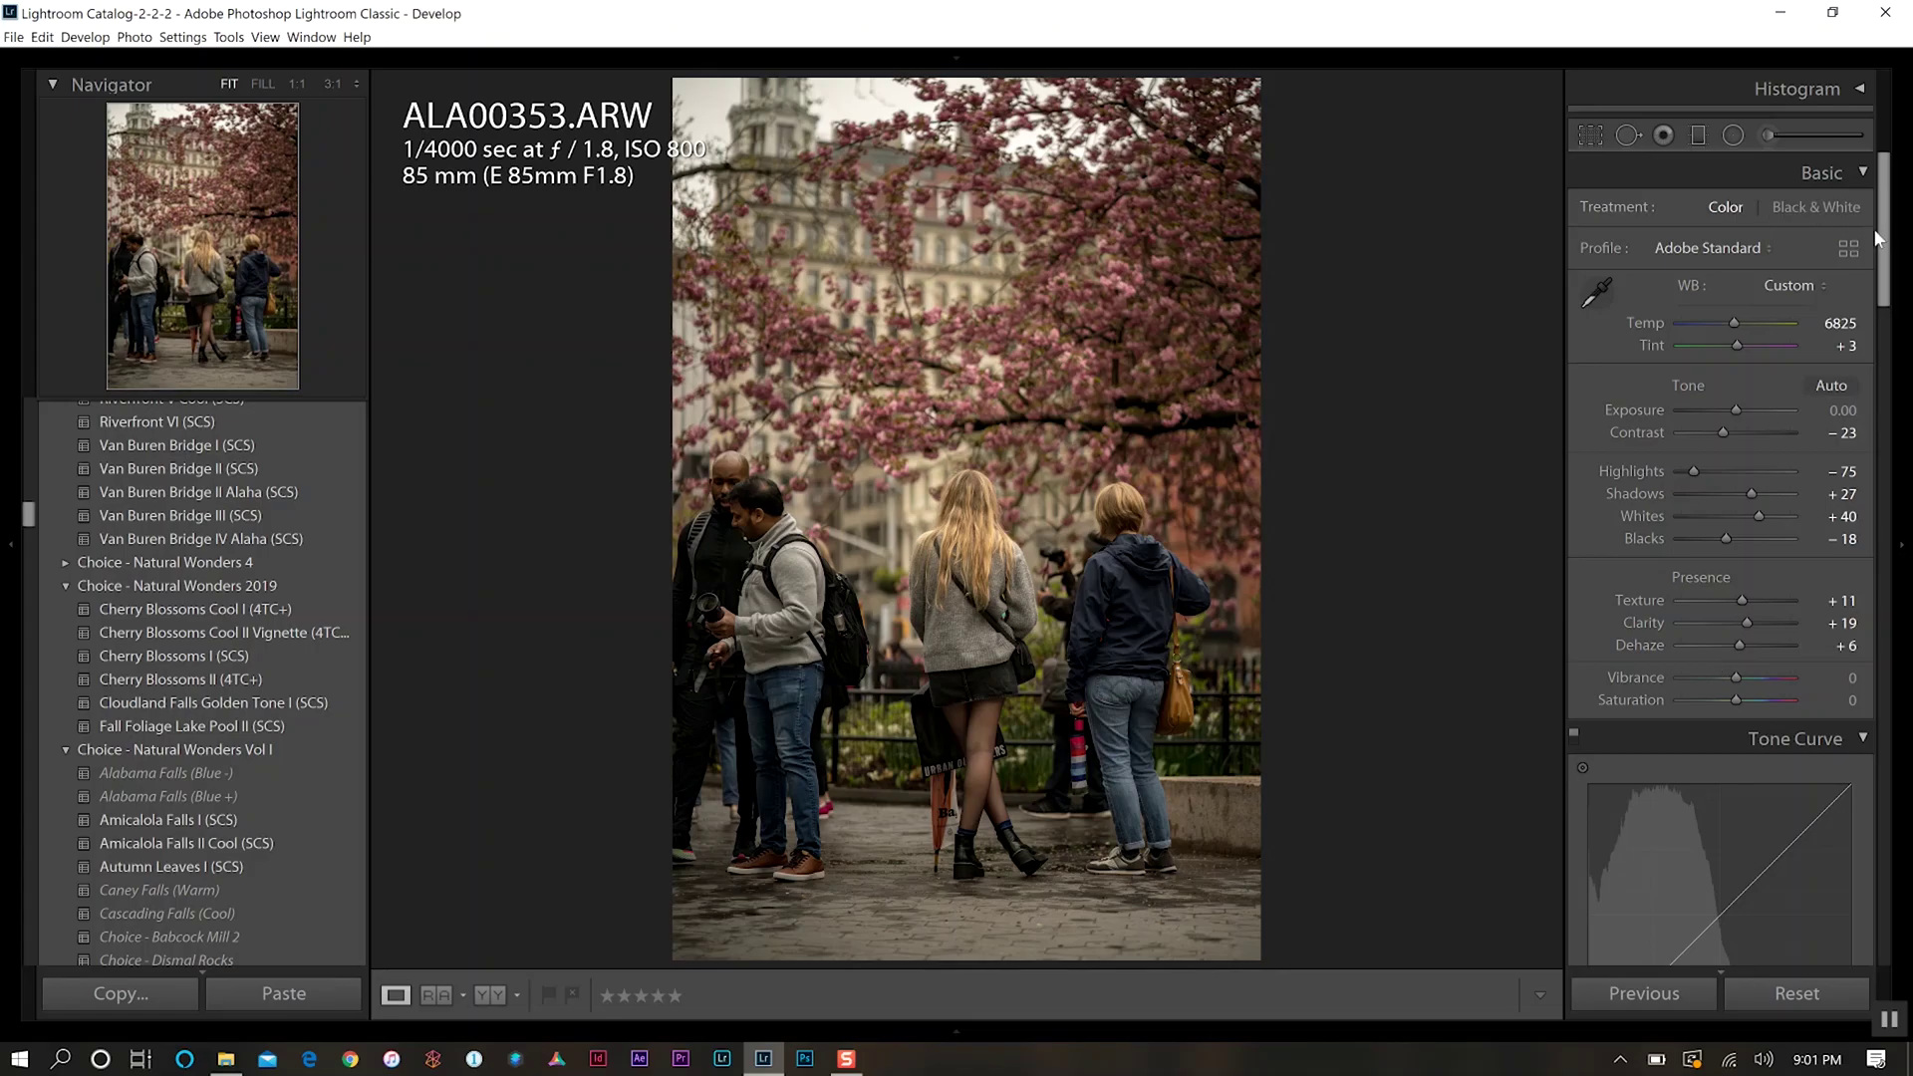
Step: Apply the 4 Train Curve + point curve, raise the curve's Shadows region to +80 and adjust its region split points
scroll(1708, 598, down, 5)
click(1708, 720)
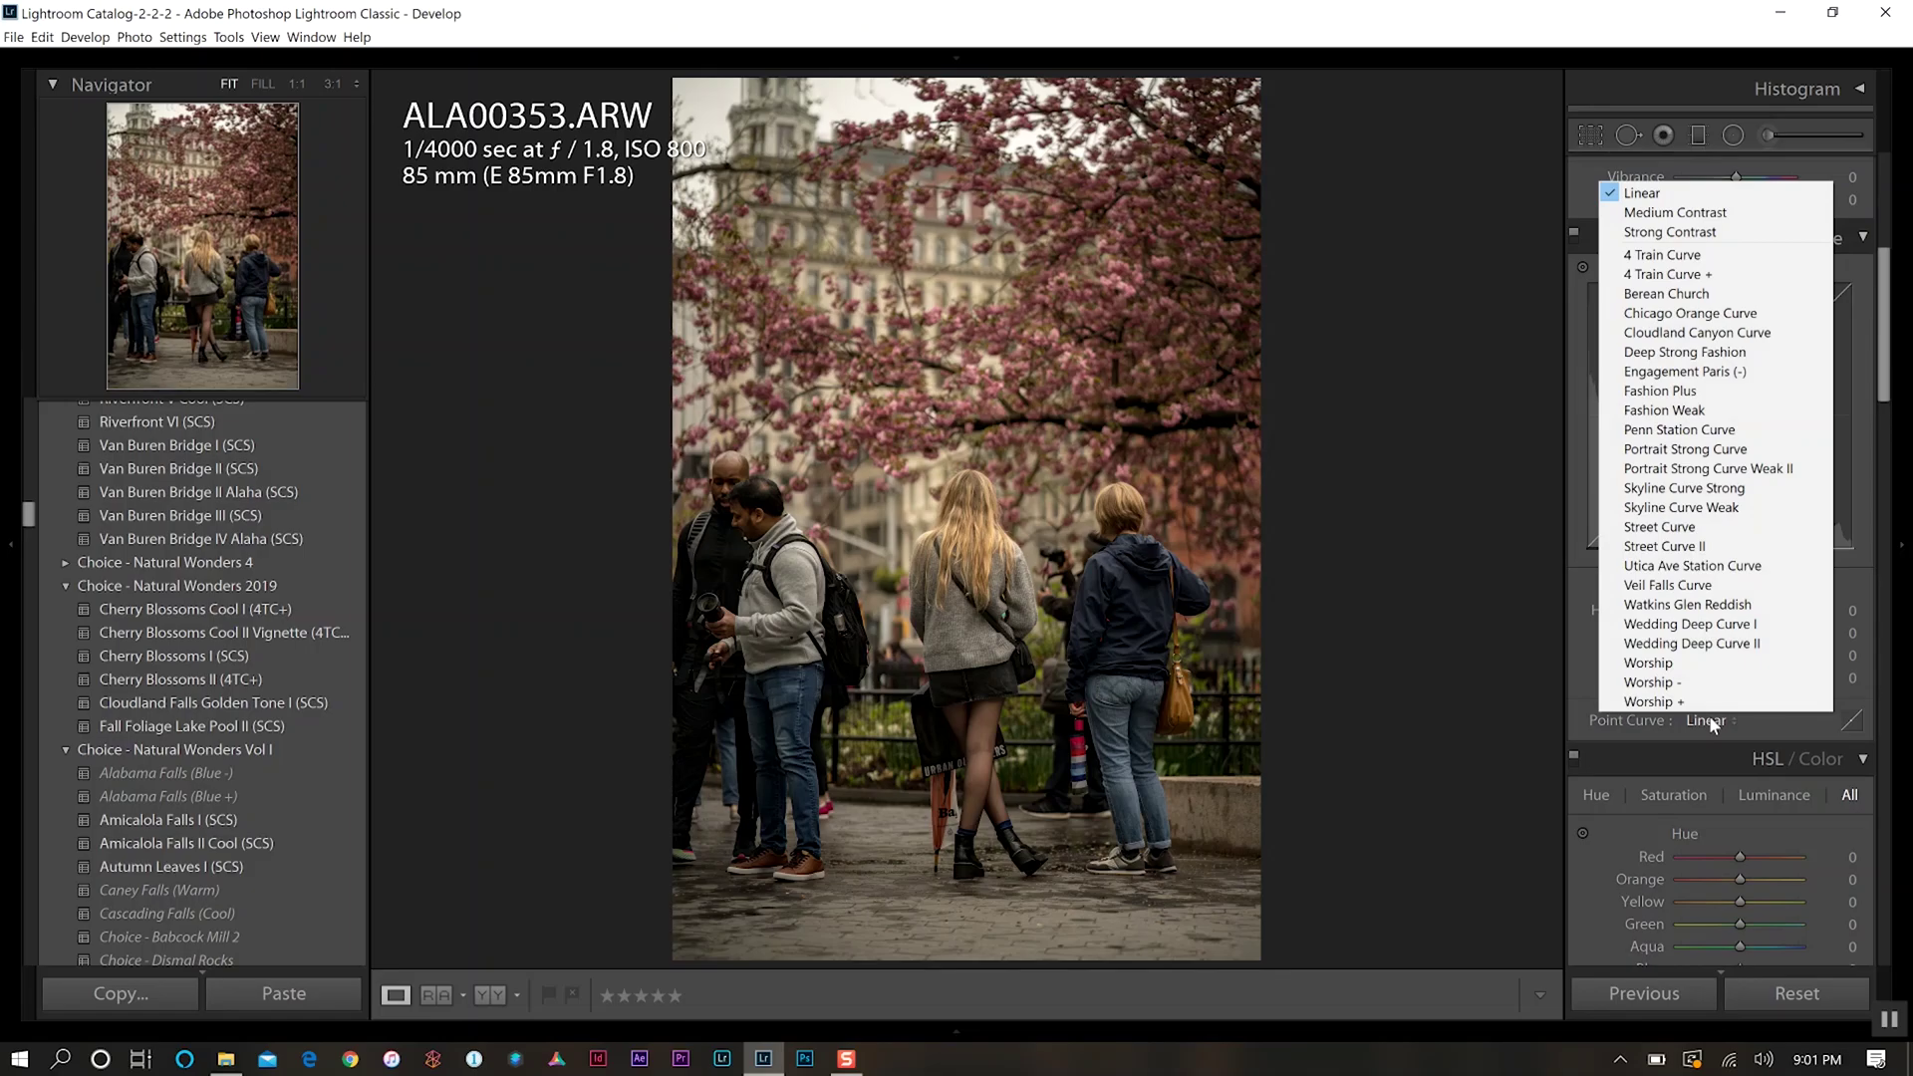
click(1698, 279)
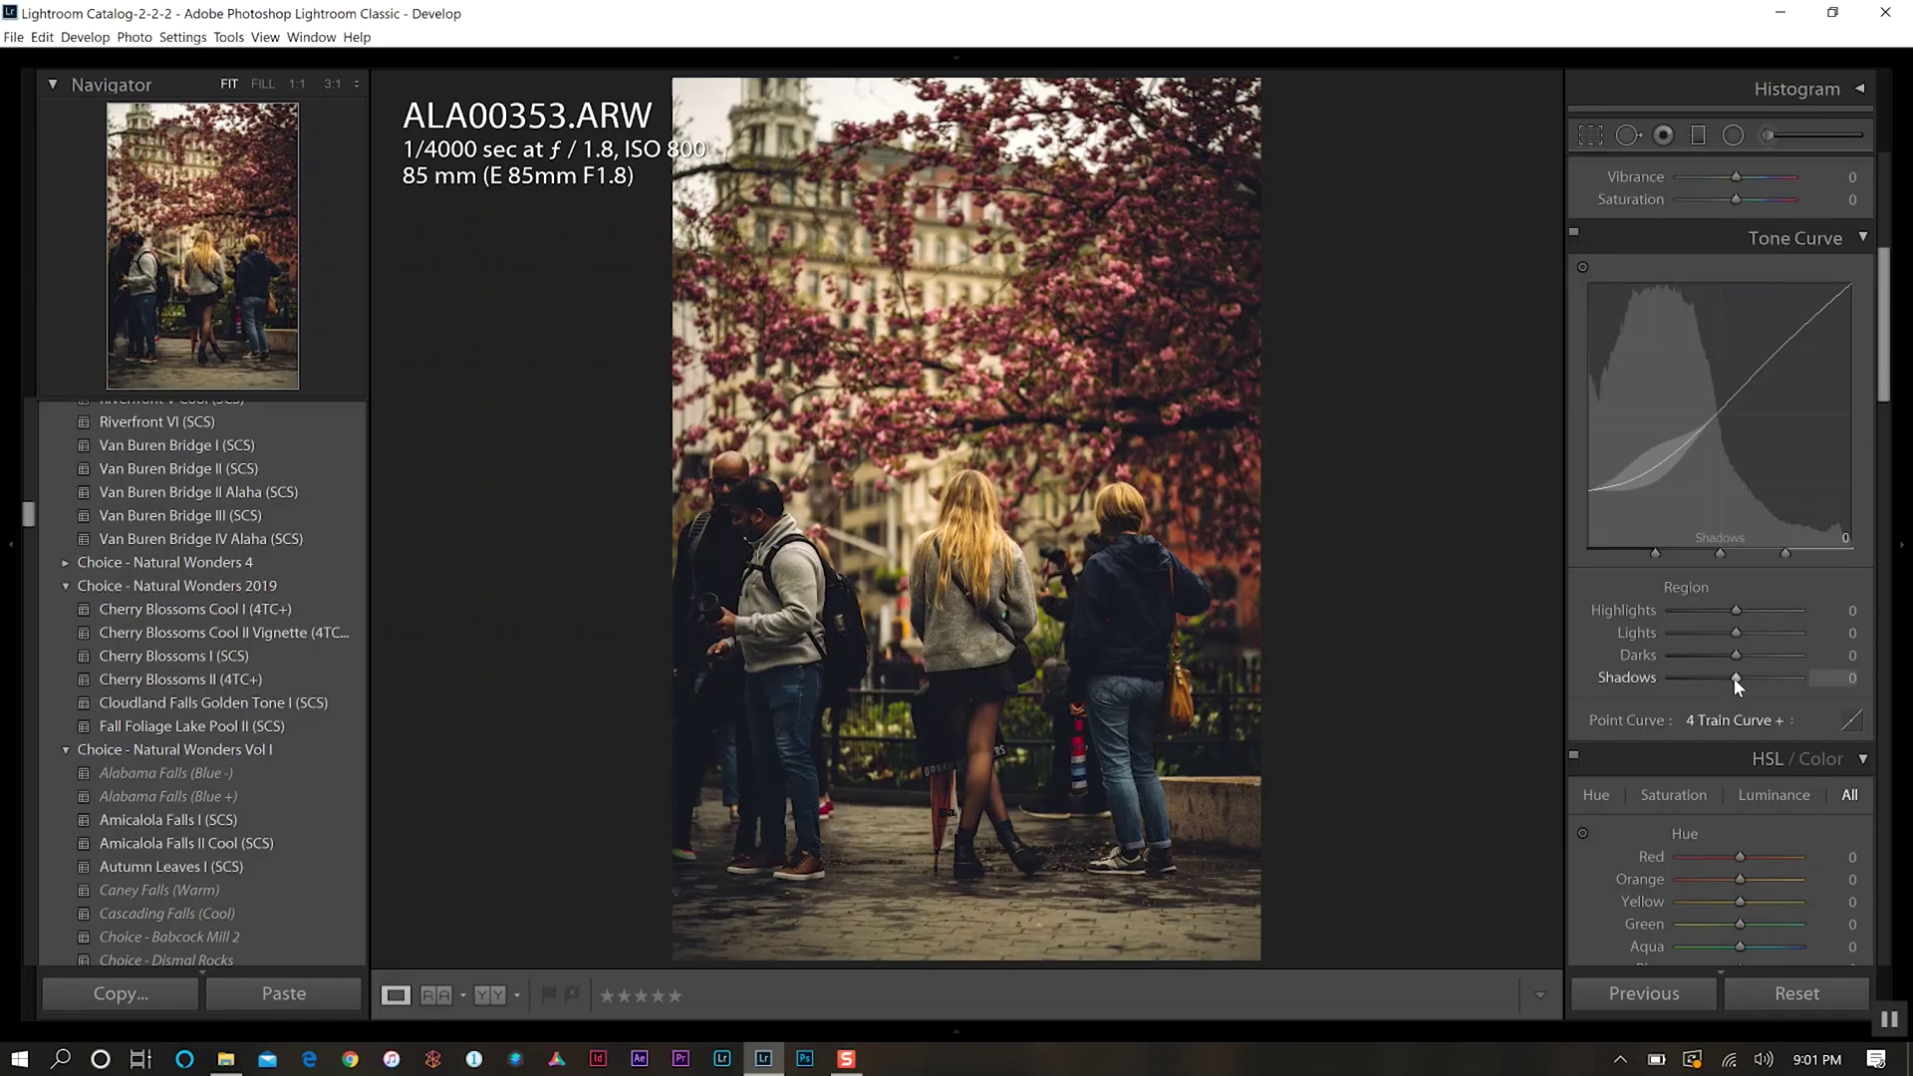
drag(1734, 677, 1787, 681)
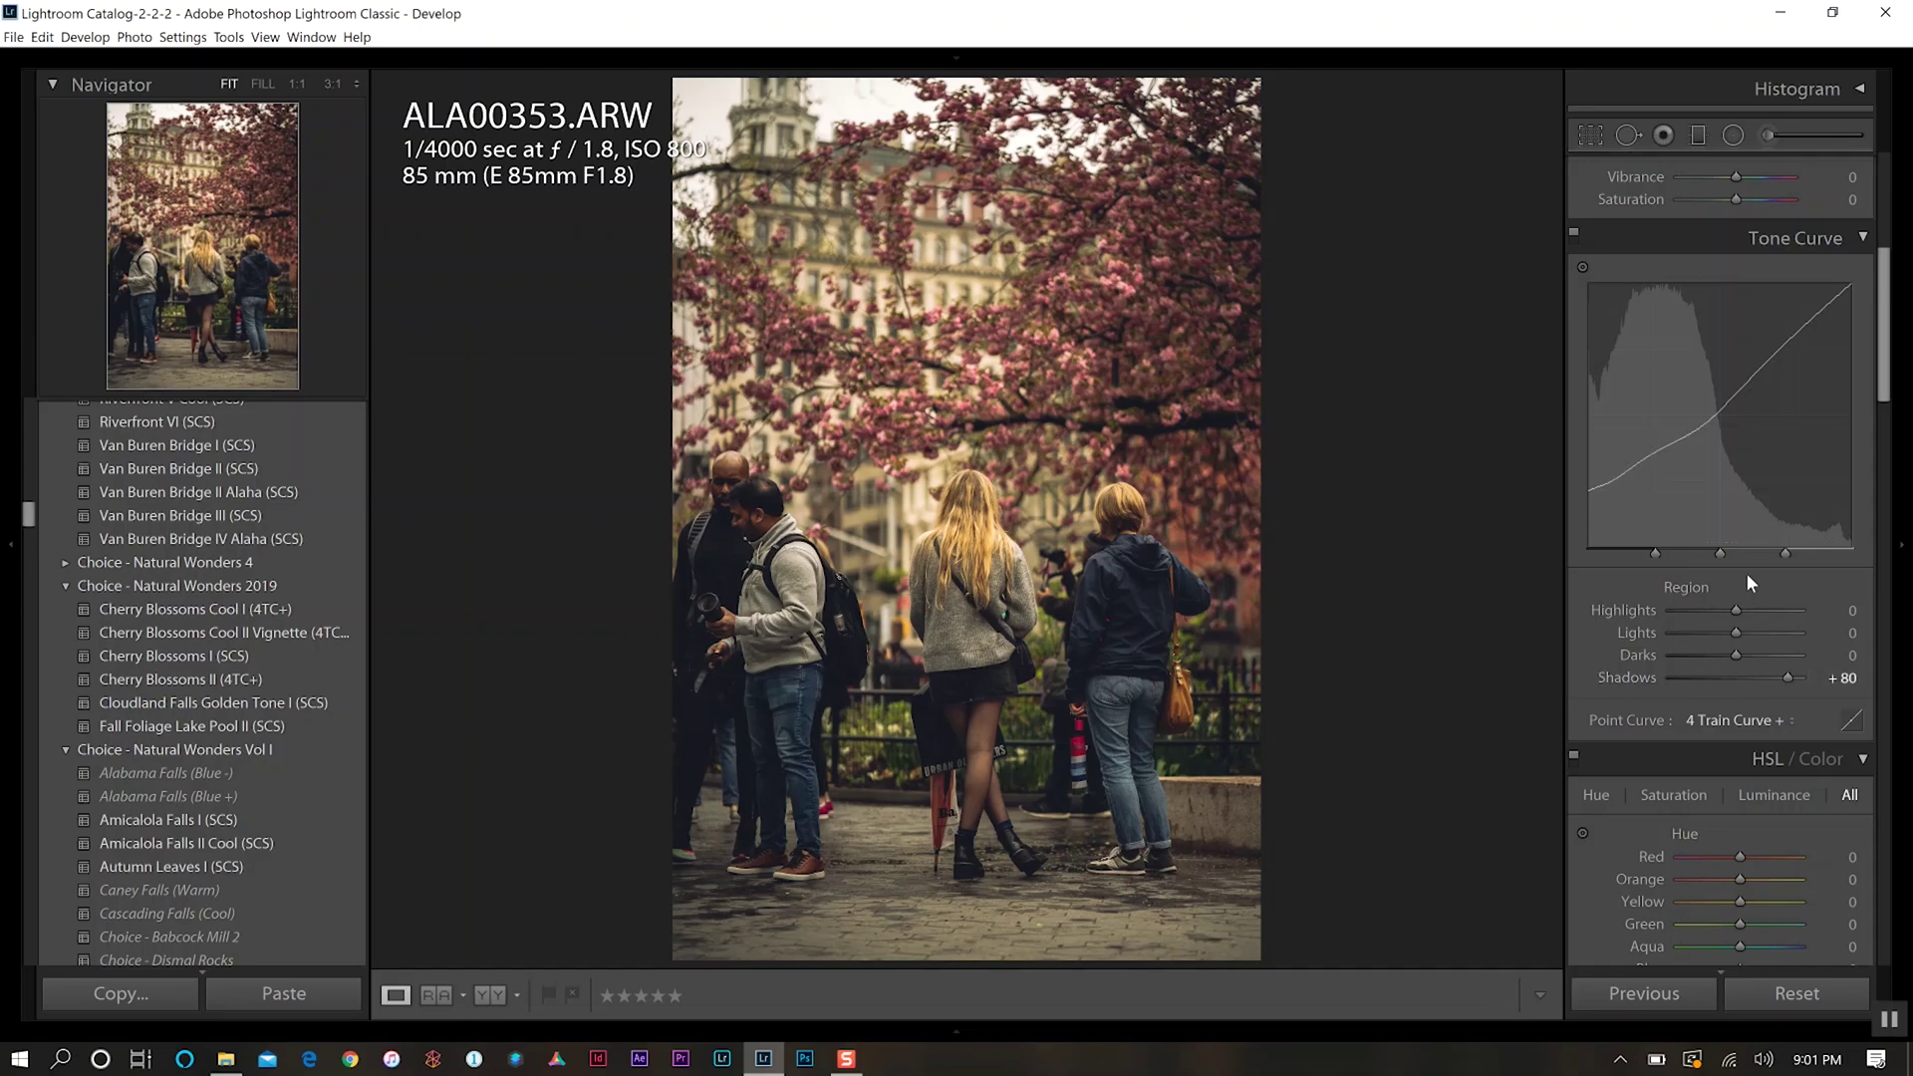
mouse_move(1720, 554)
mouse_down()
mouse_move(1746, 558)
mouse_move(1660, 555)
mouse_move(1679, 555)
mouse_up()
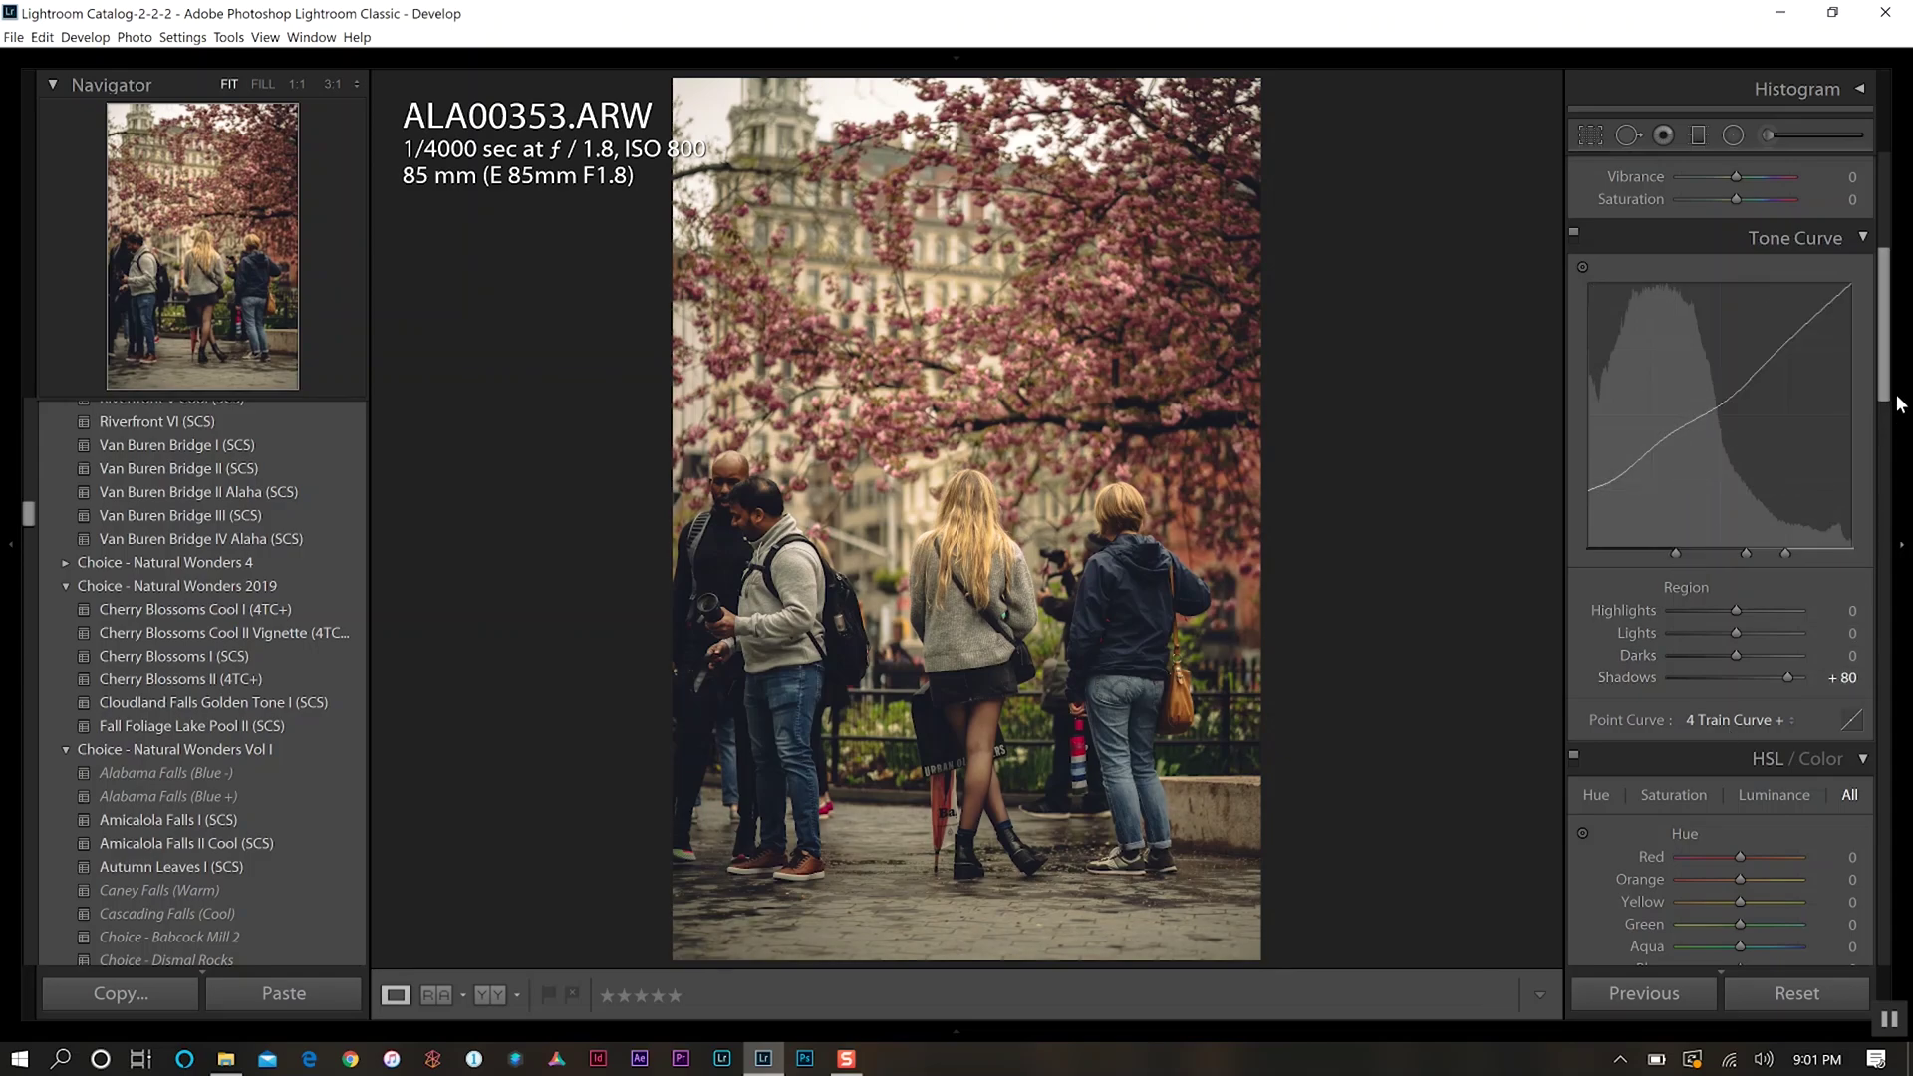
Step: Shift the HSL hues to Magenta +25, Purple +8 and Green −21
drag(1884, 386, 1879, 493)
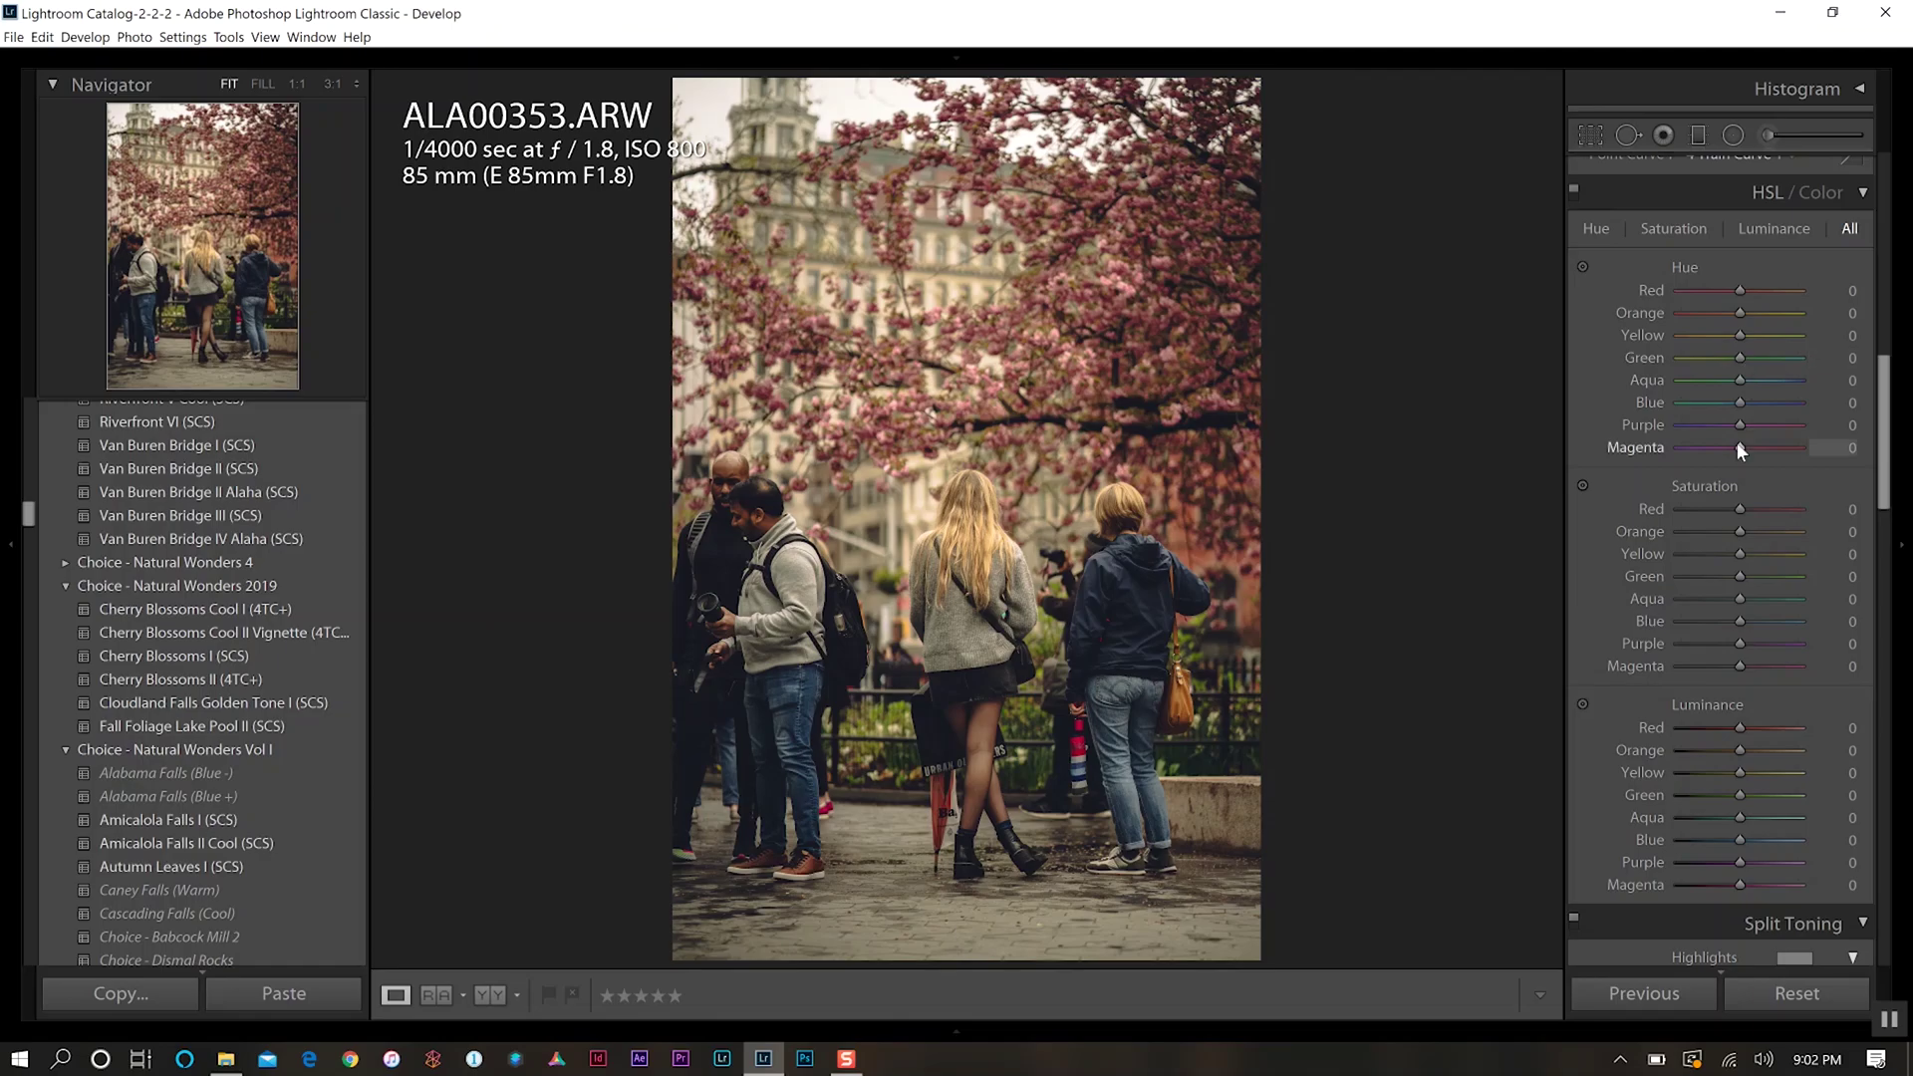
drag(1738, 445, 1750, 446)
drag(1750, 445, 1751, 446)
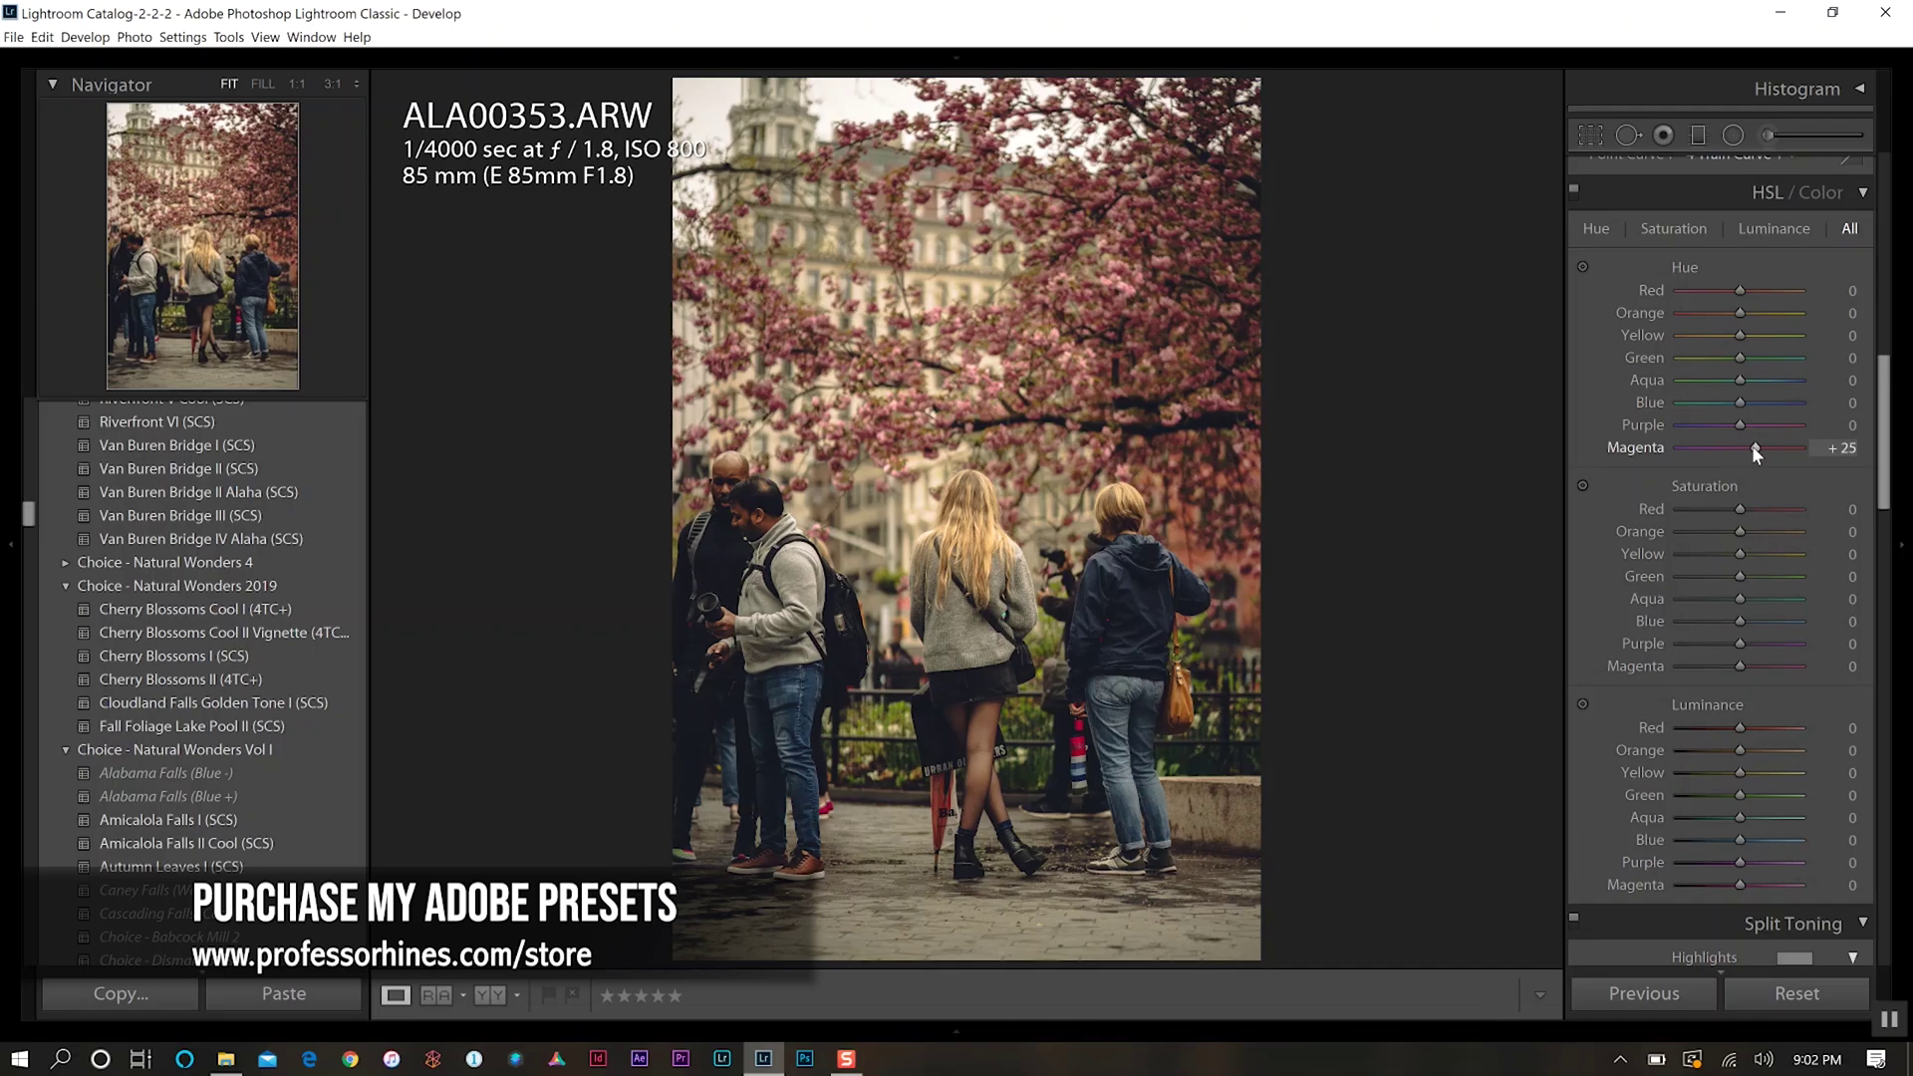
drag(1732, 427, 1737, 427)
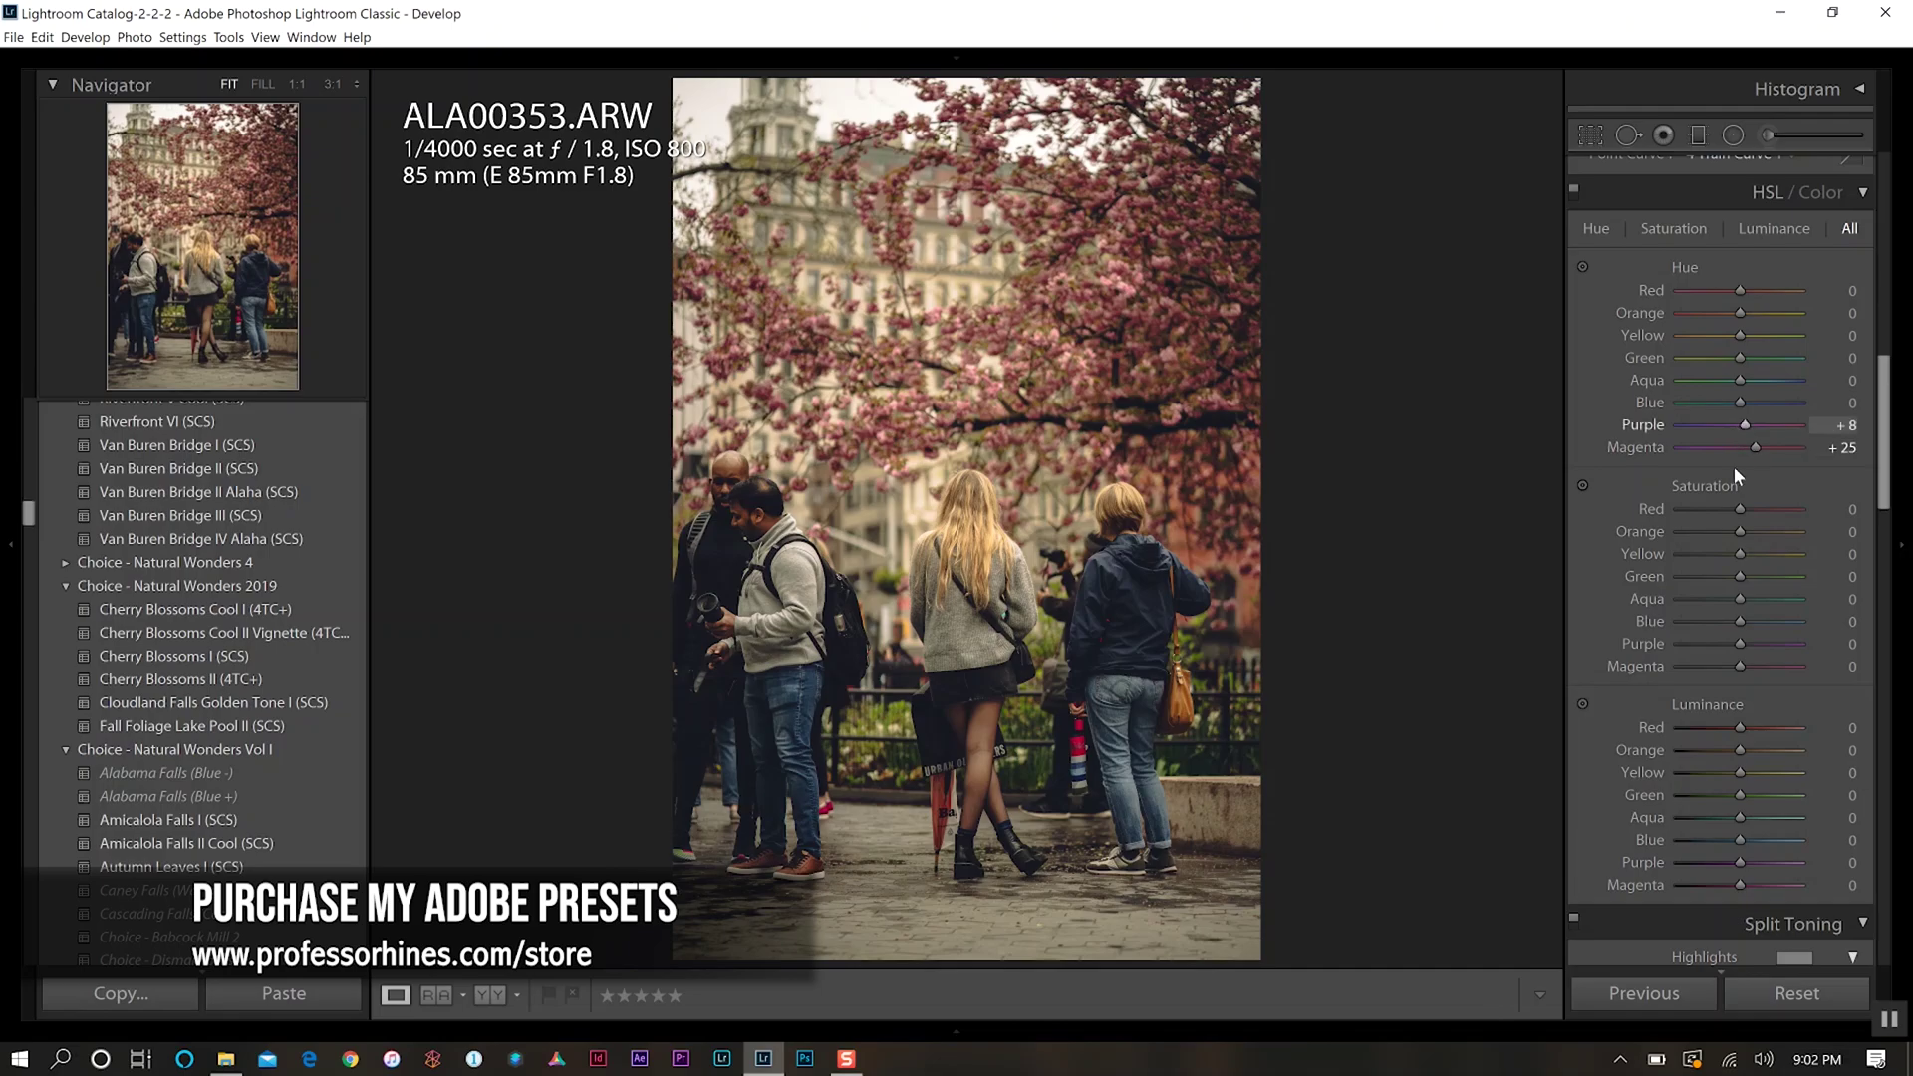
mouse_move(1740, 358)
mouse_down()
mouse_move(1708, 357)
mouse_move(1726, 359)
mouse_up()
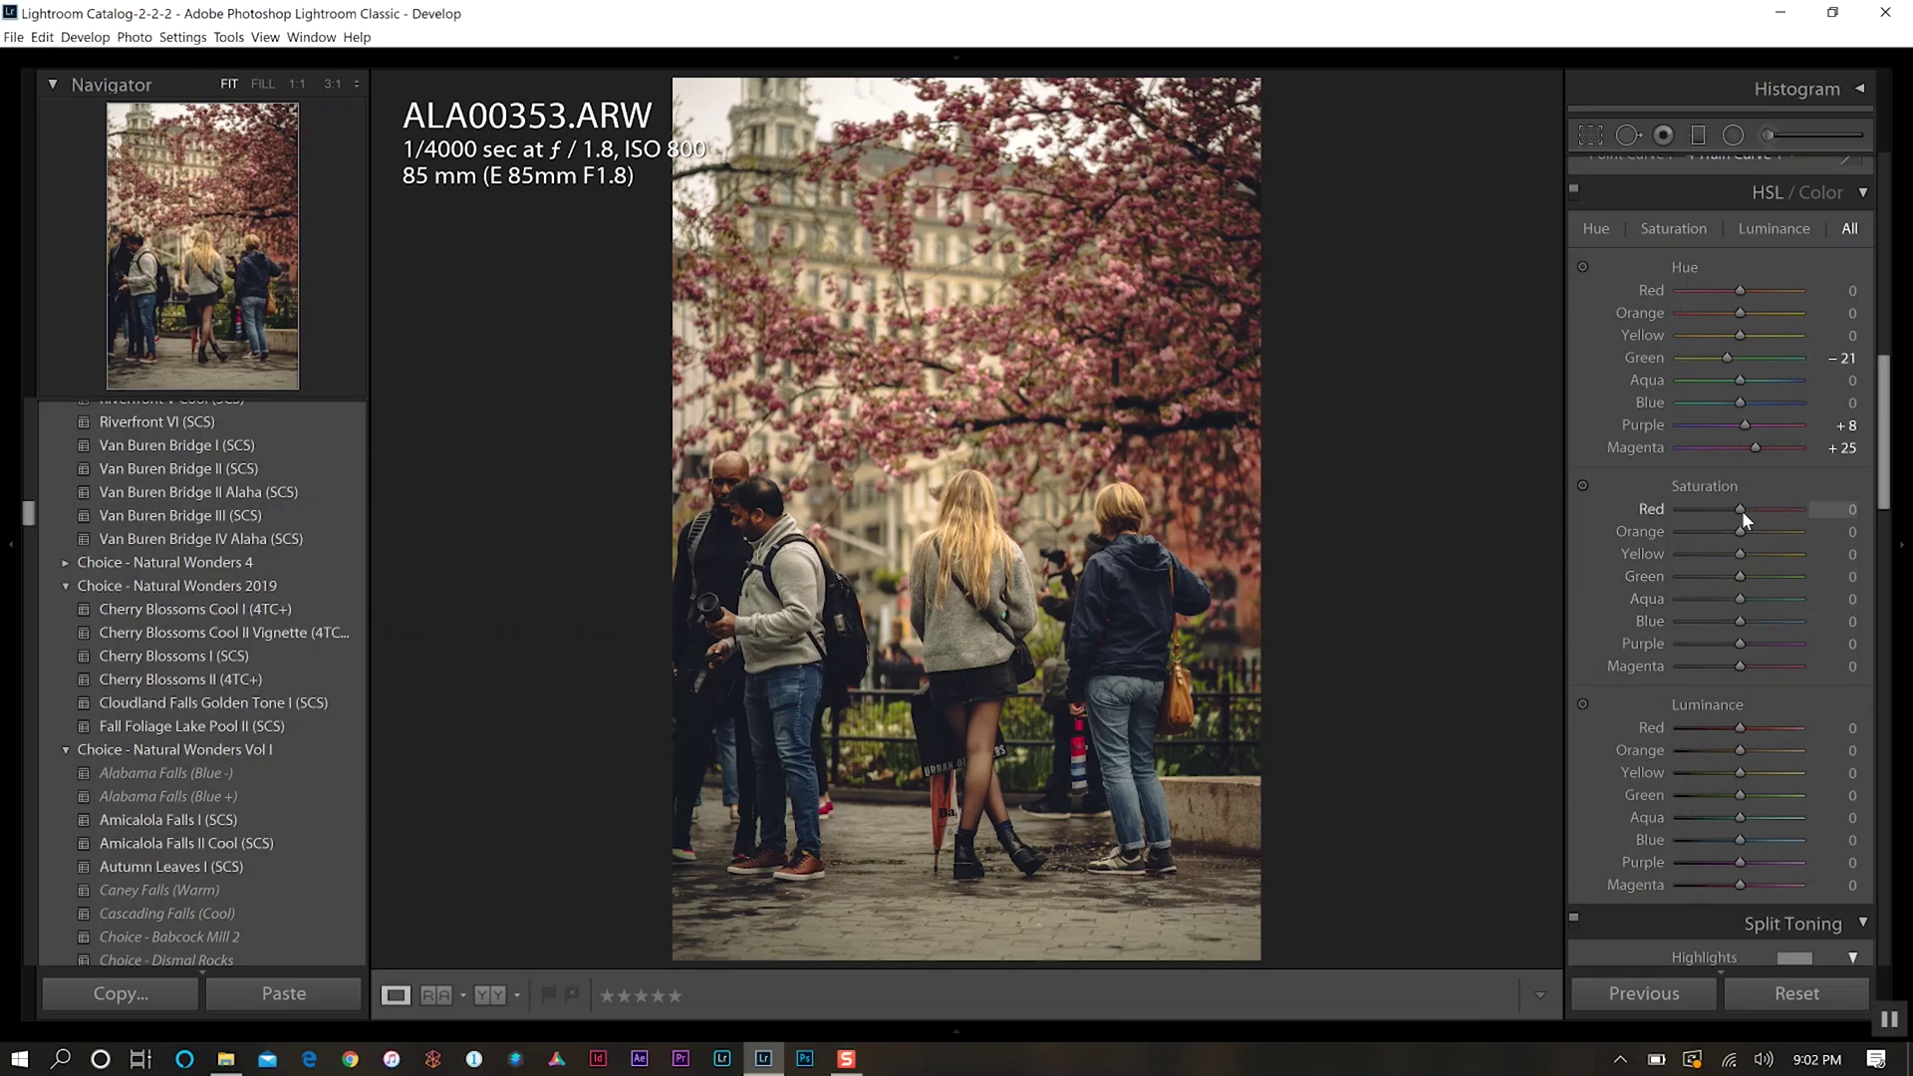
Step: Set the HSL saturation to Red +21, Yellow −52, Green +27, Aqua +48 and Blue −48
drag(1742, 510, 1753, 511)
drag(1741, 556, 1708, 559)
drag(1742, 576, 1710, 622)
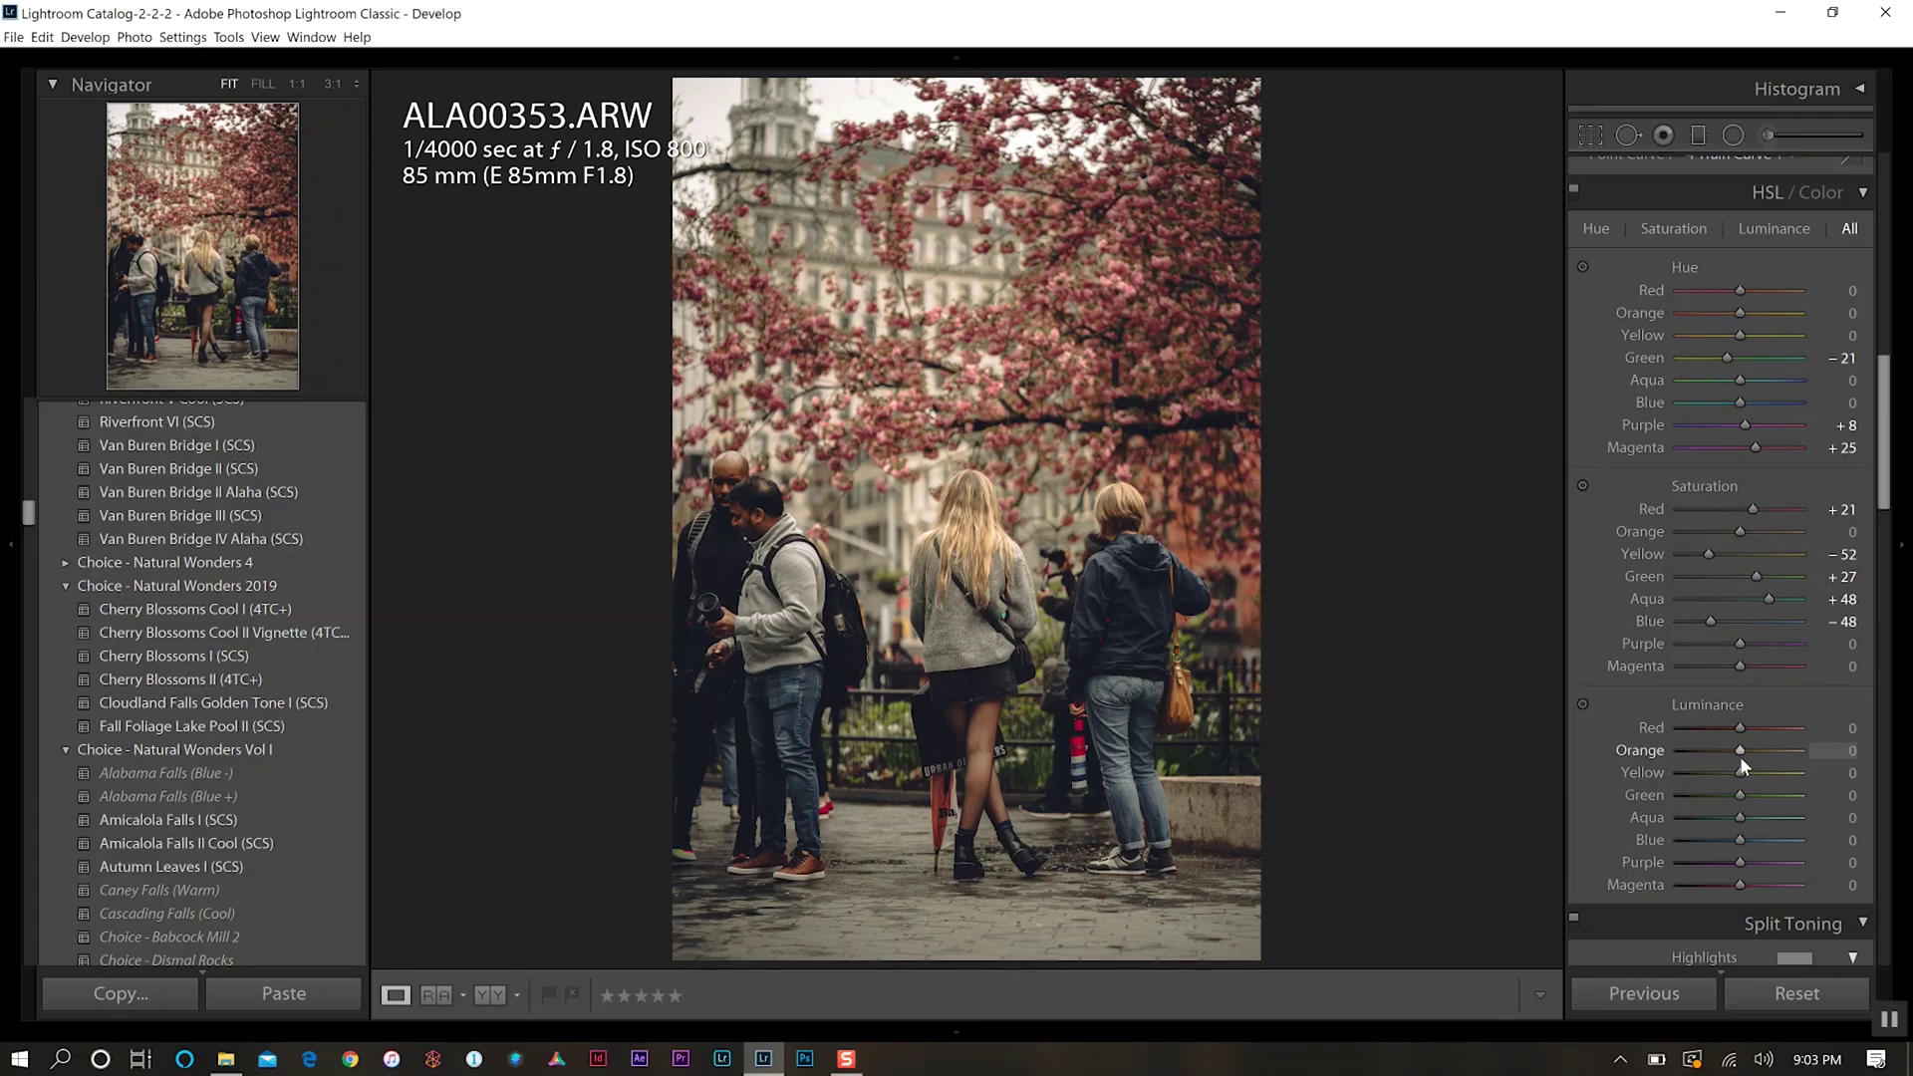
Step: Set the HSL luminance to Orange +17, Yellow +10, Green +10, Aqua +49, Blue +49, Purple +15 and Magenta +24
drag(1742, 757, 1751, 758)
scroll(1747, 775, up, 2)
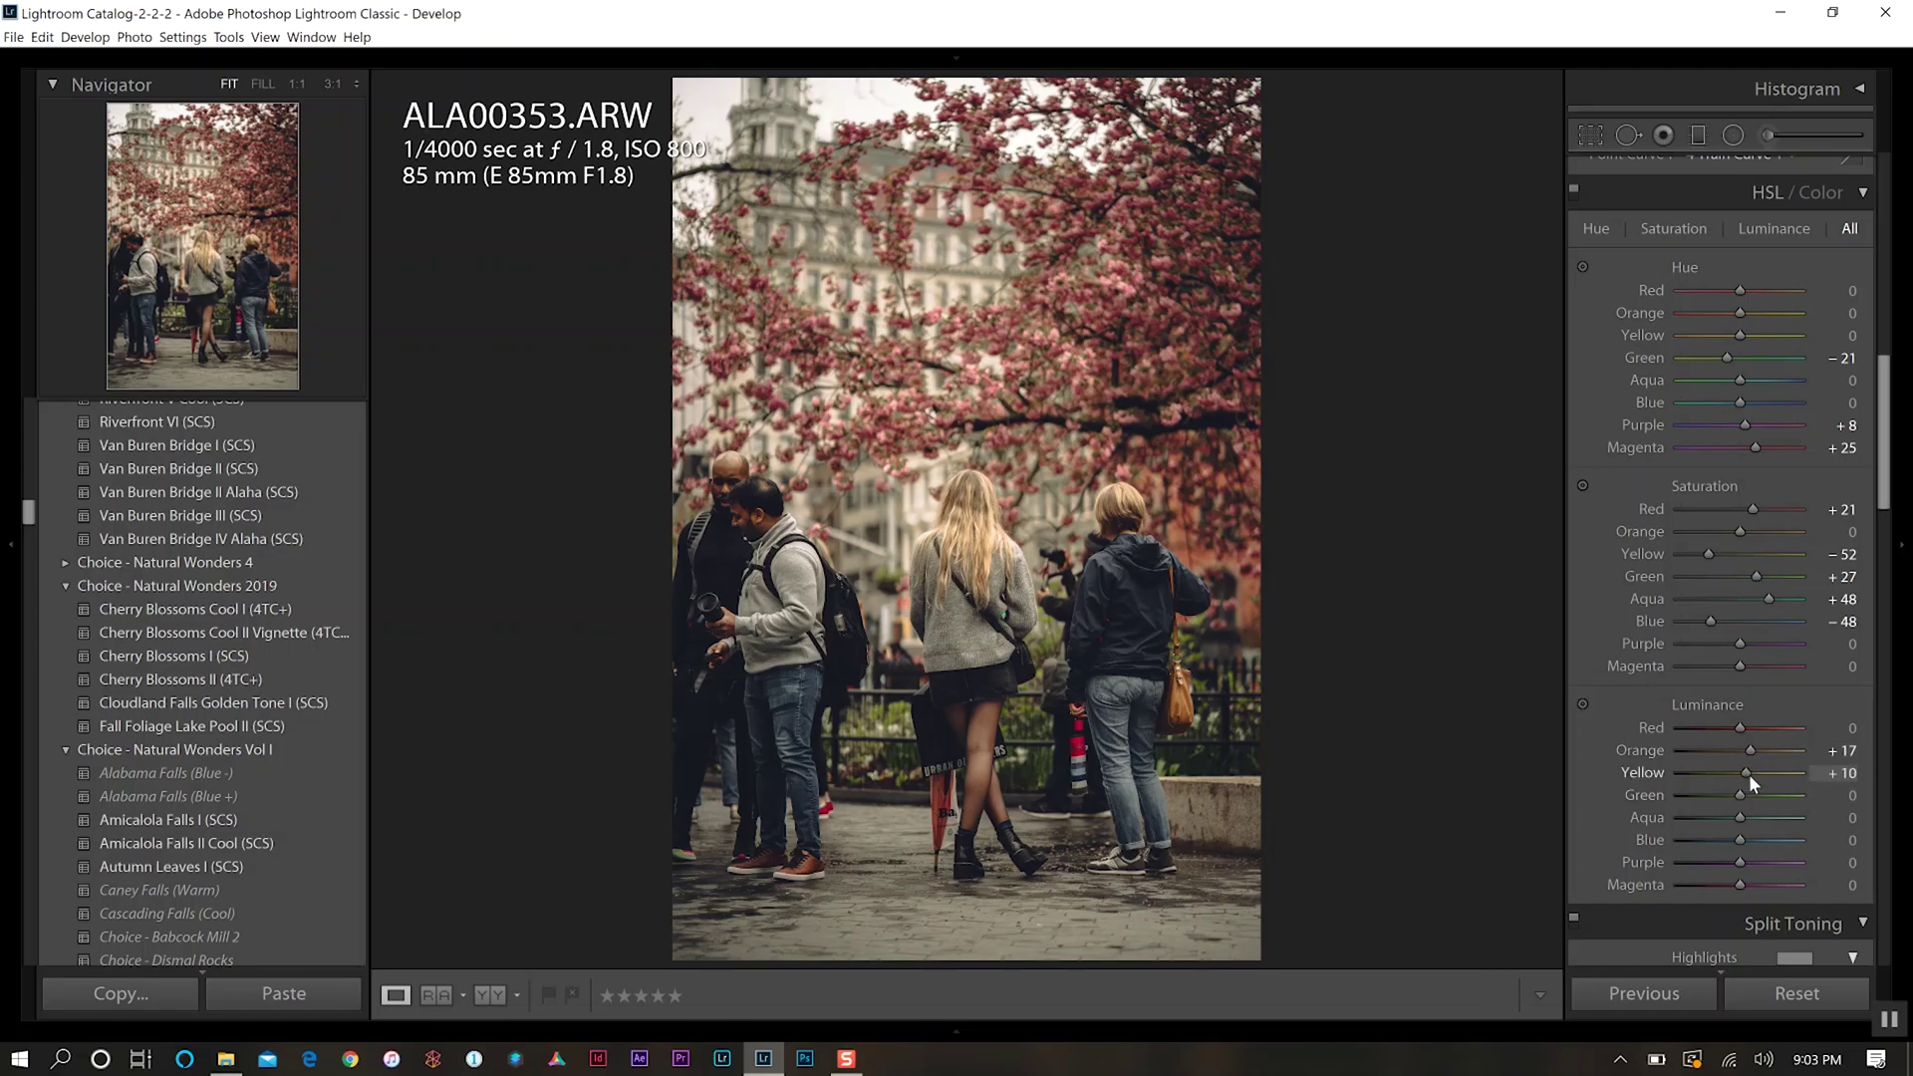
scroll(1748, 793, up, 2)
drag(1742, 819, 1751, 869)
Step: Split-tone the highlights with hue 245 and saturation 25
drag(1882, 445, 1881, 528)
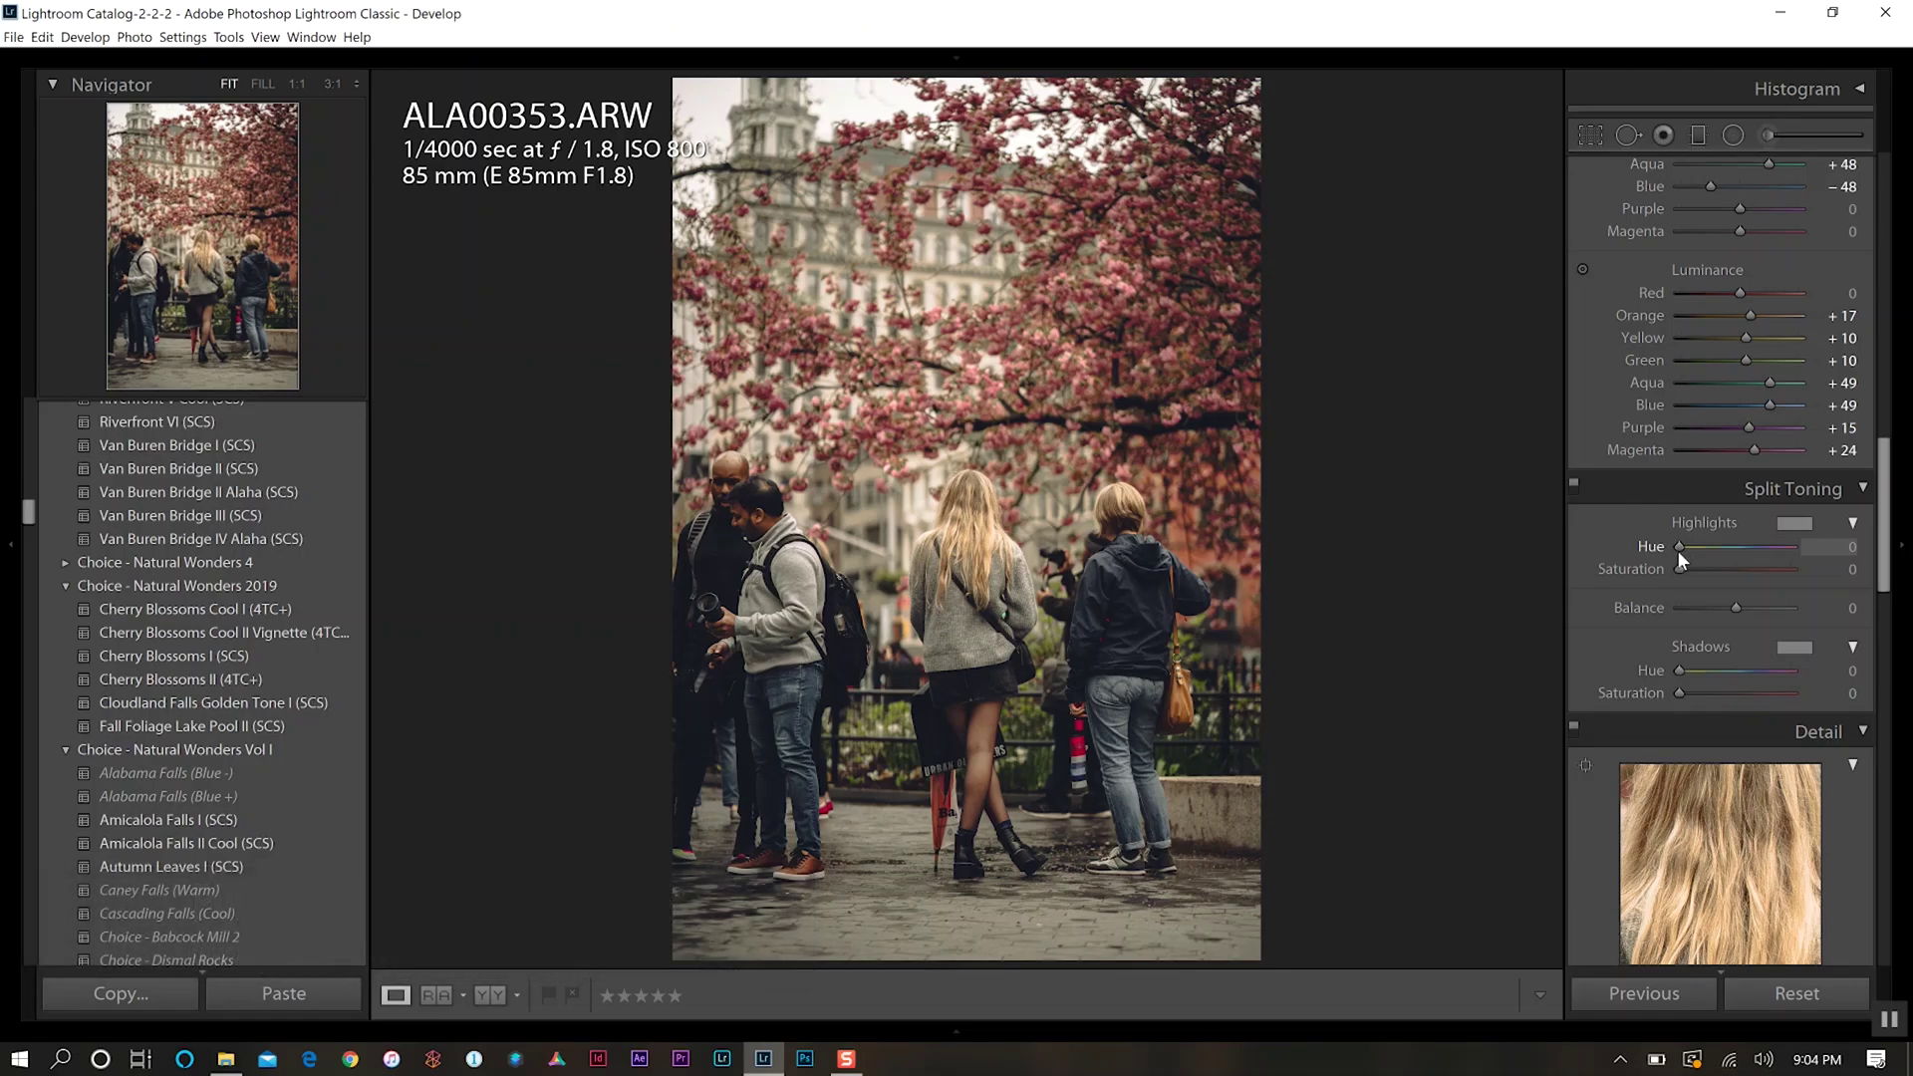
drag(1679, 552, 1755, 552)
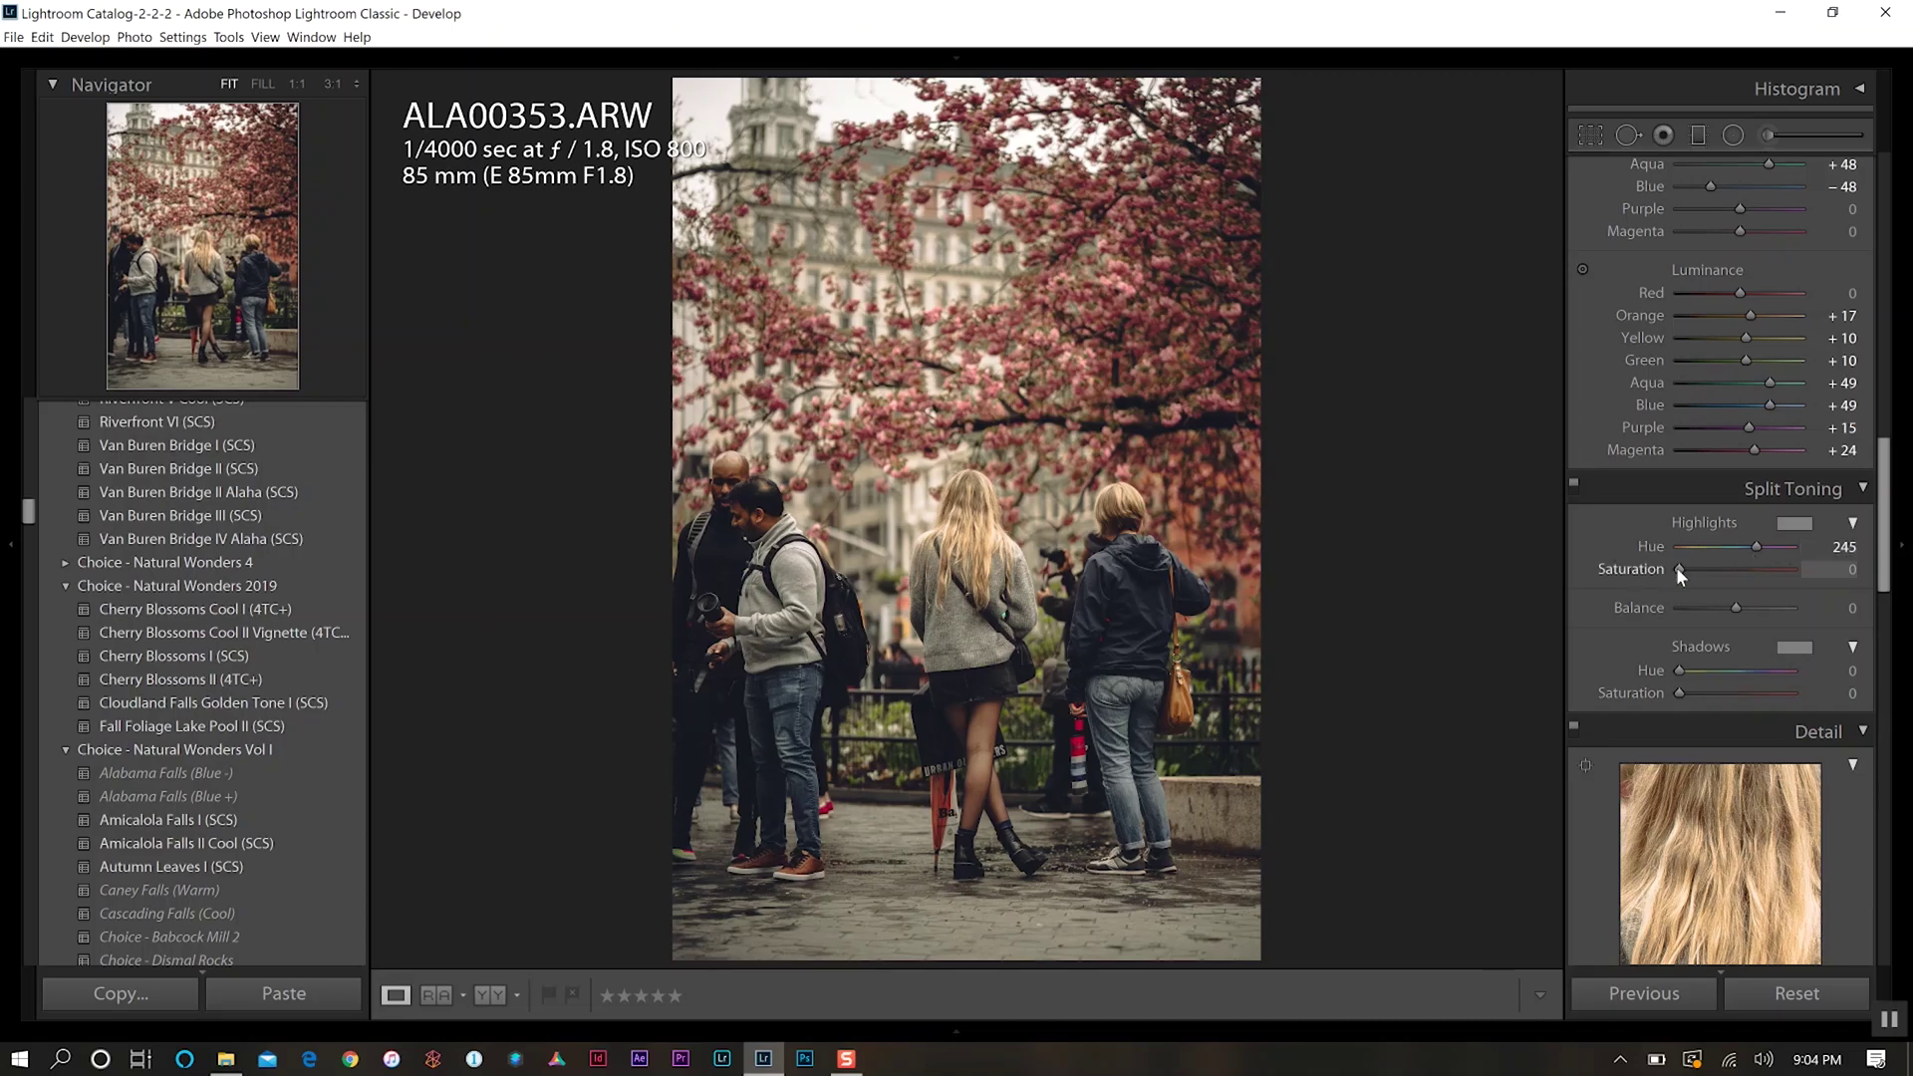
drag(1679, 568, 1707, 567)
Step: Split-tone the shadows with hue 246 and saturation 24, and shift the balance slightly toward the shadows
drag(1682, 672, 1757, 672)
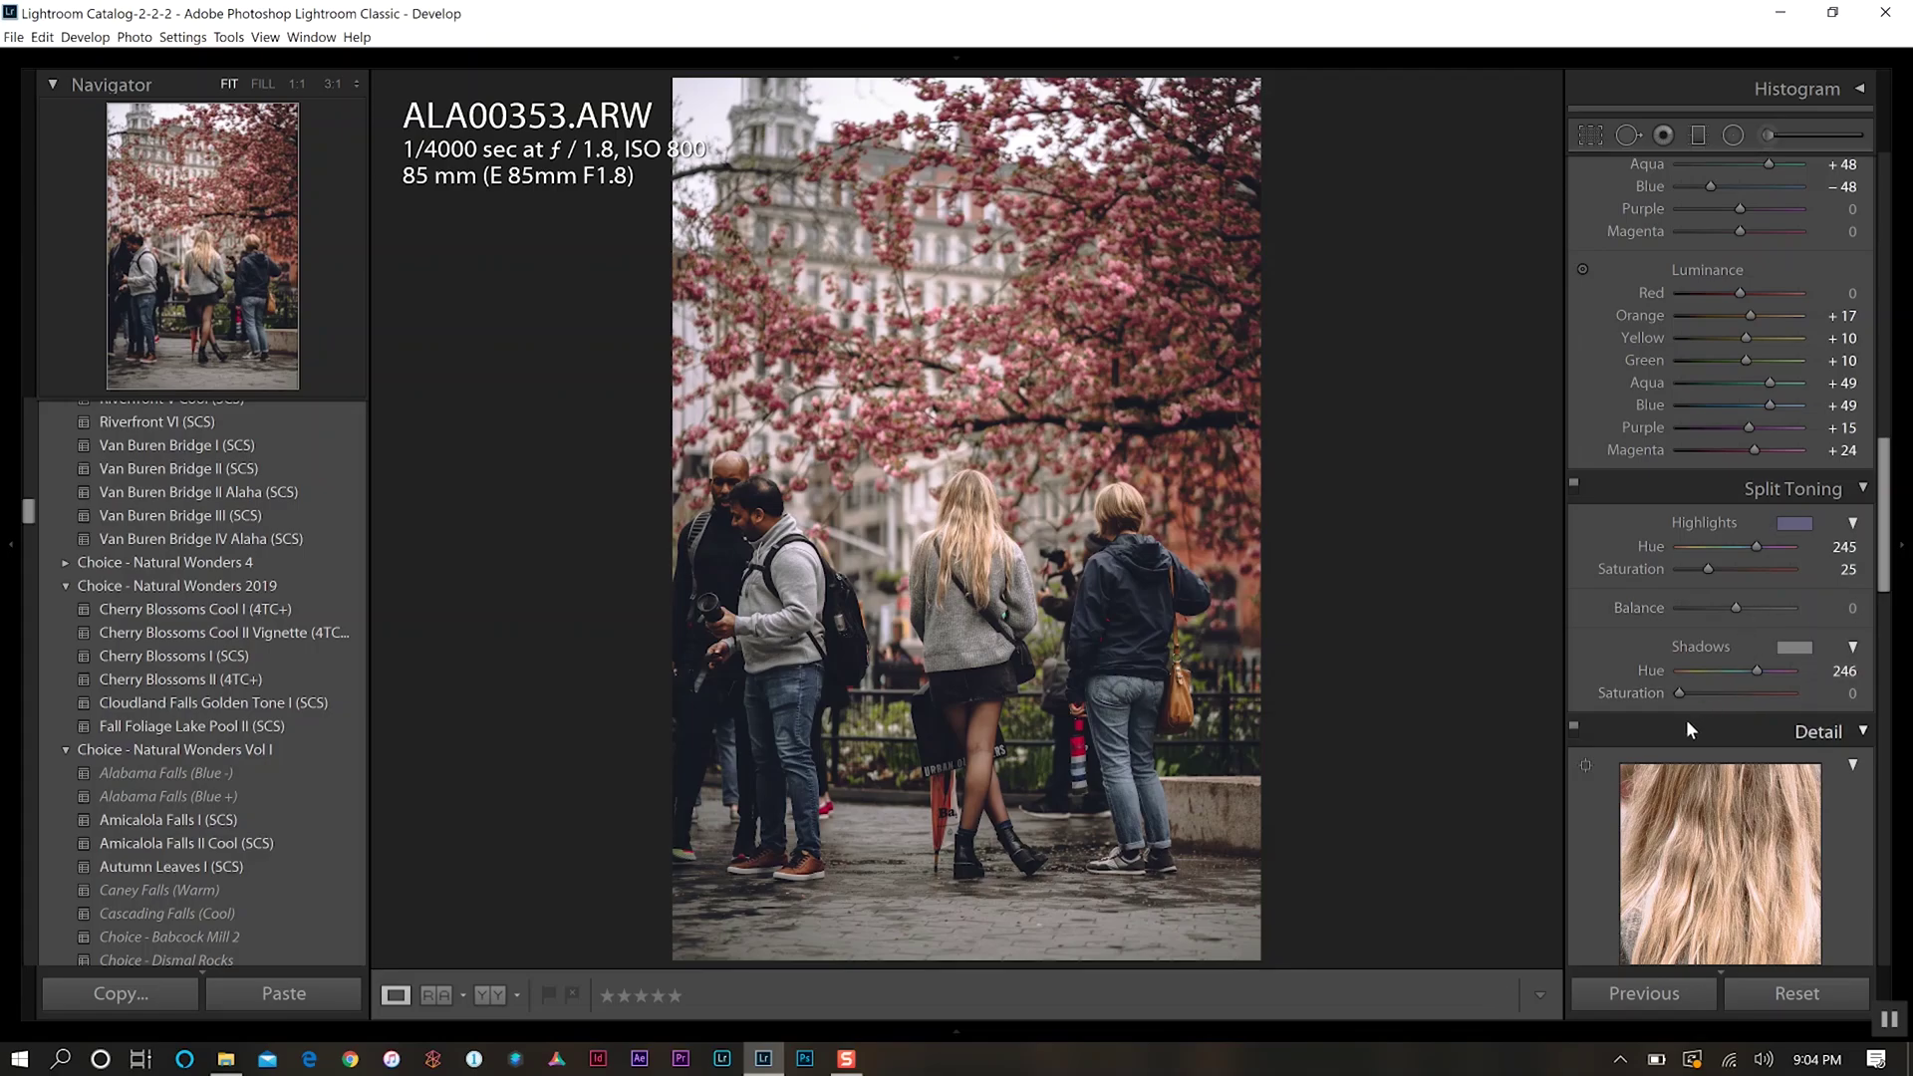
drag(1678, 697, 1700, 697)
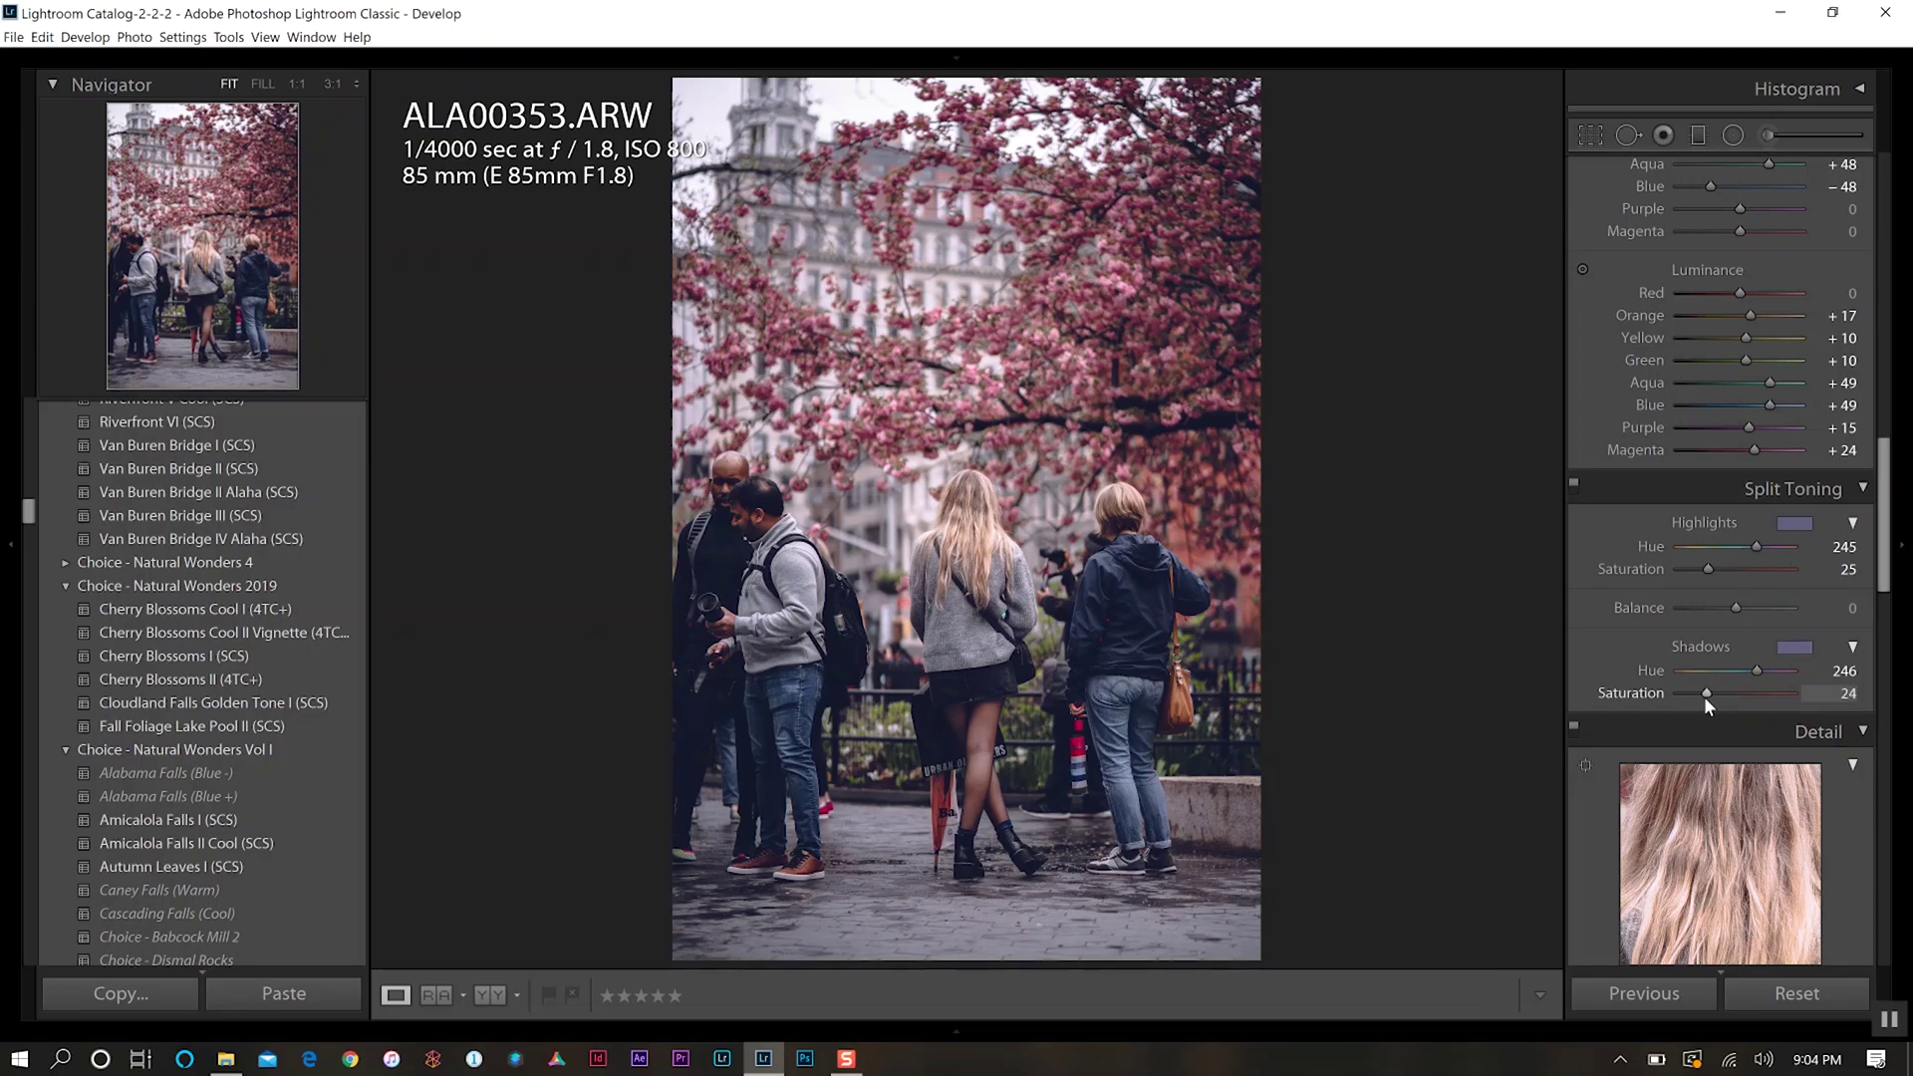
mouse_move(1737, 607)
mouse_down()
mouse_move(1704, 608)
mouse_move(1779, 608)
mouse_move(1725, 607)
mouse_up()
Step: Add a post-crop vignette with Amount −25, Midpoint 36 and Highlights 100
drag(1881, 533, 1896, 857)
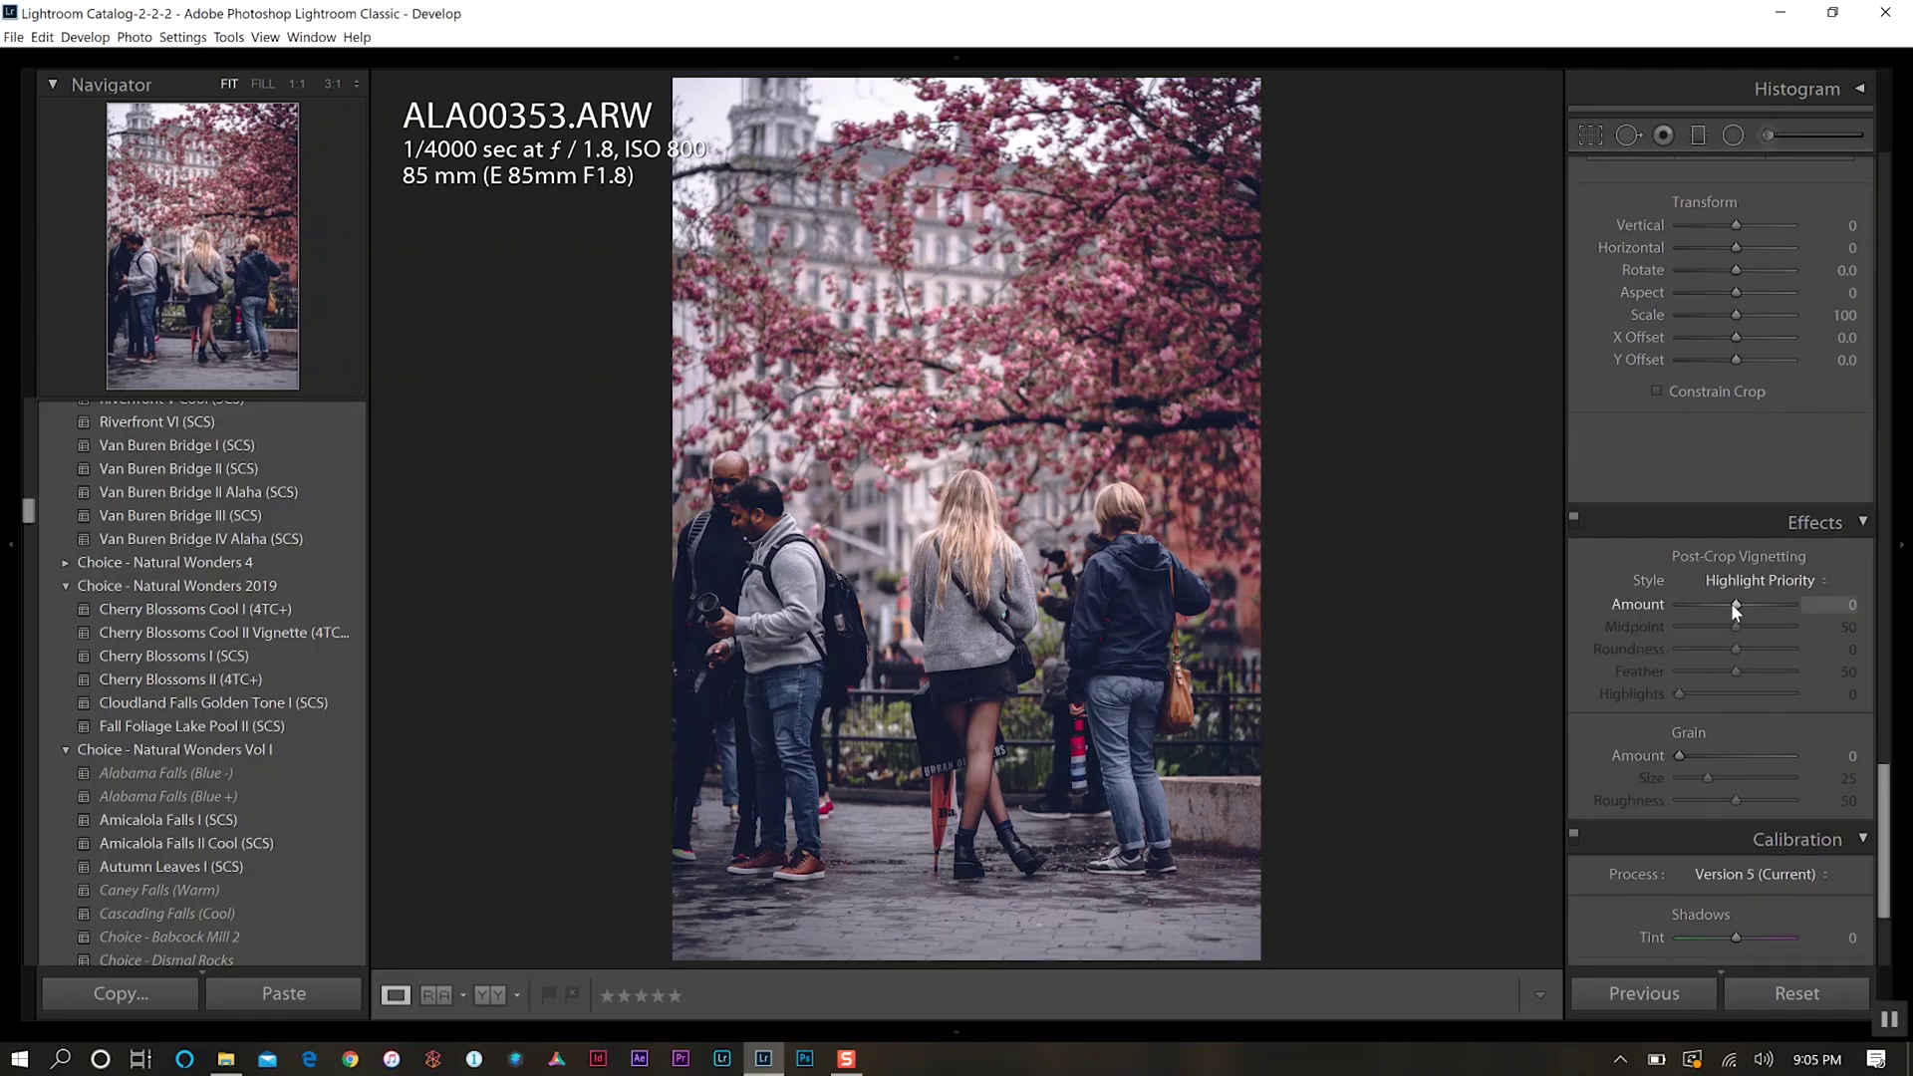
drag(1733, 603, 1718, 602)
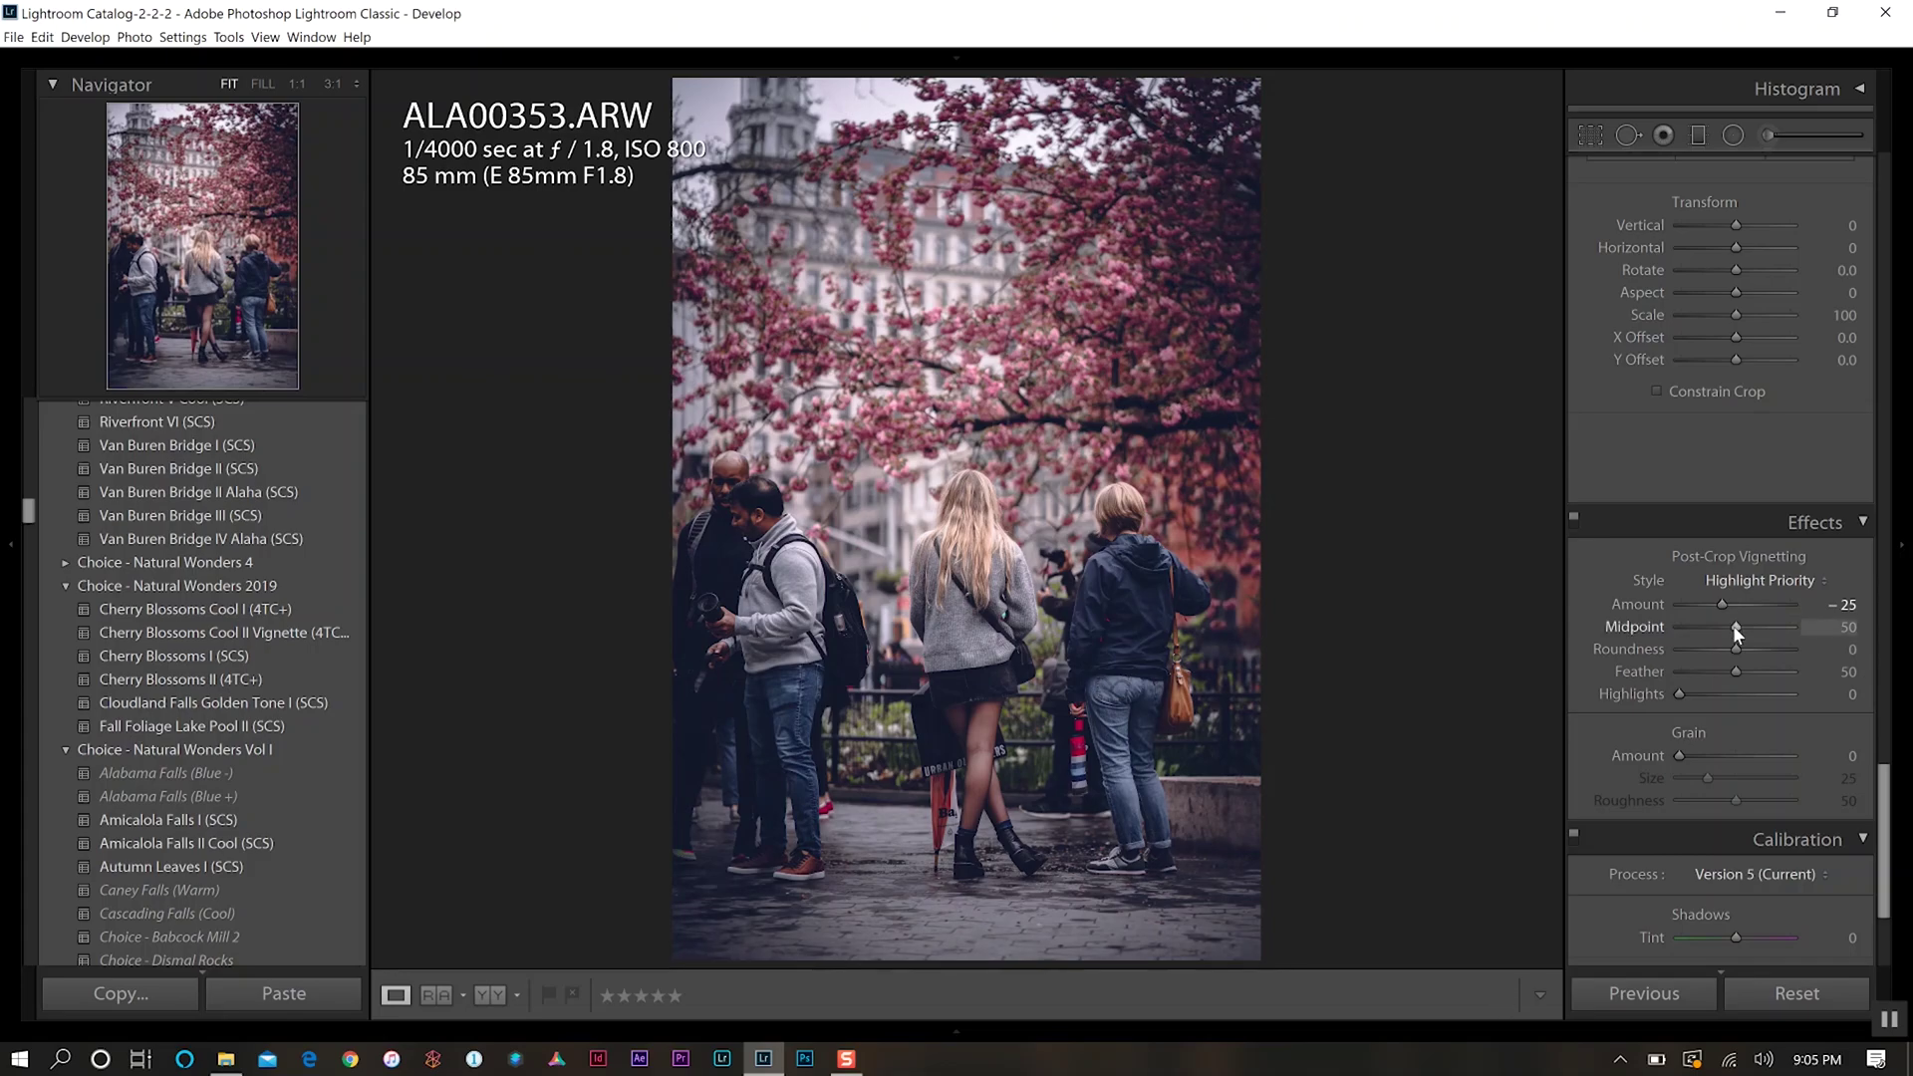
drag(1734, 626, 1720, 627)
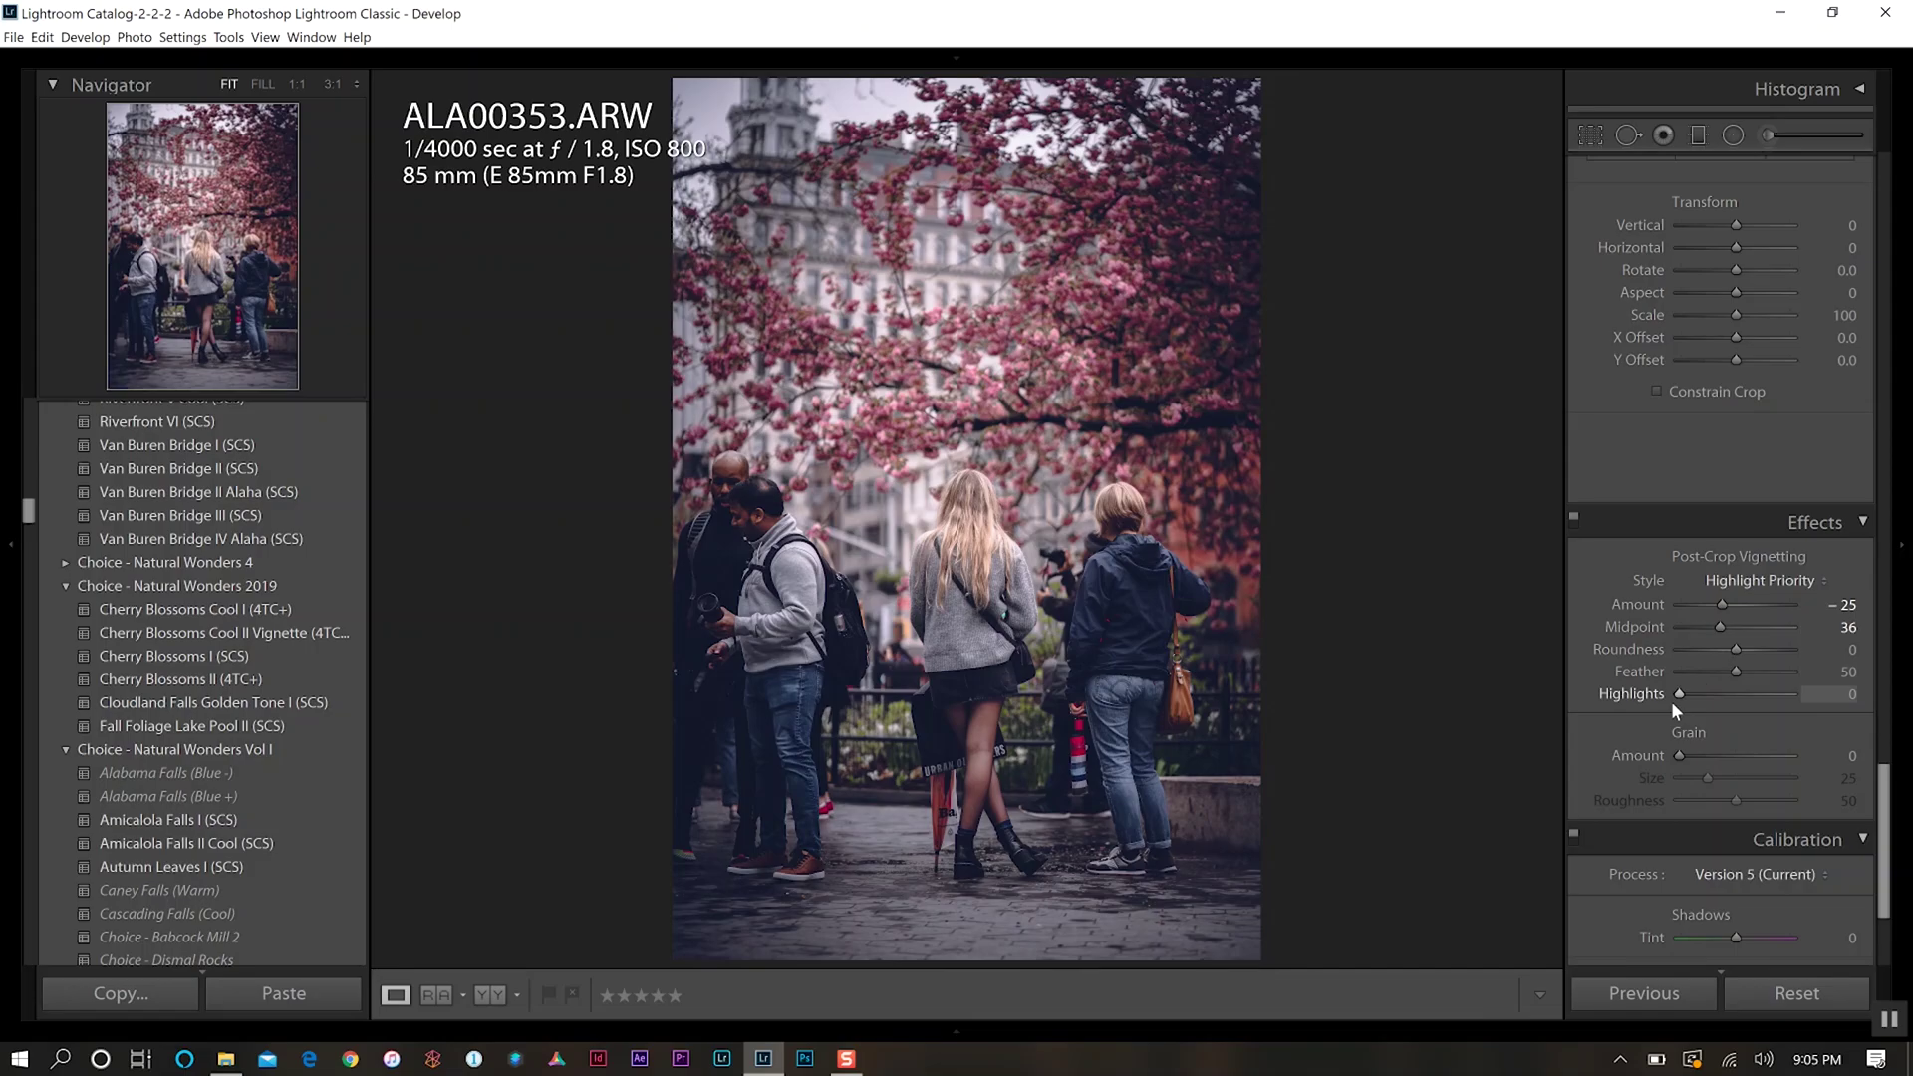
drag(1678, 691, 1866, 692)
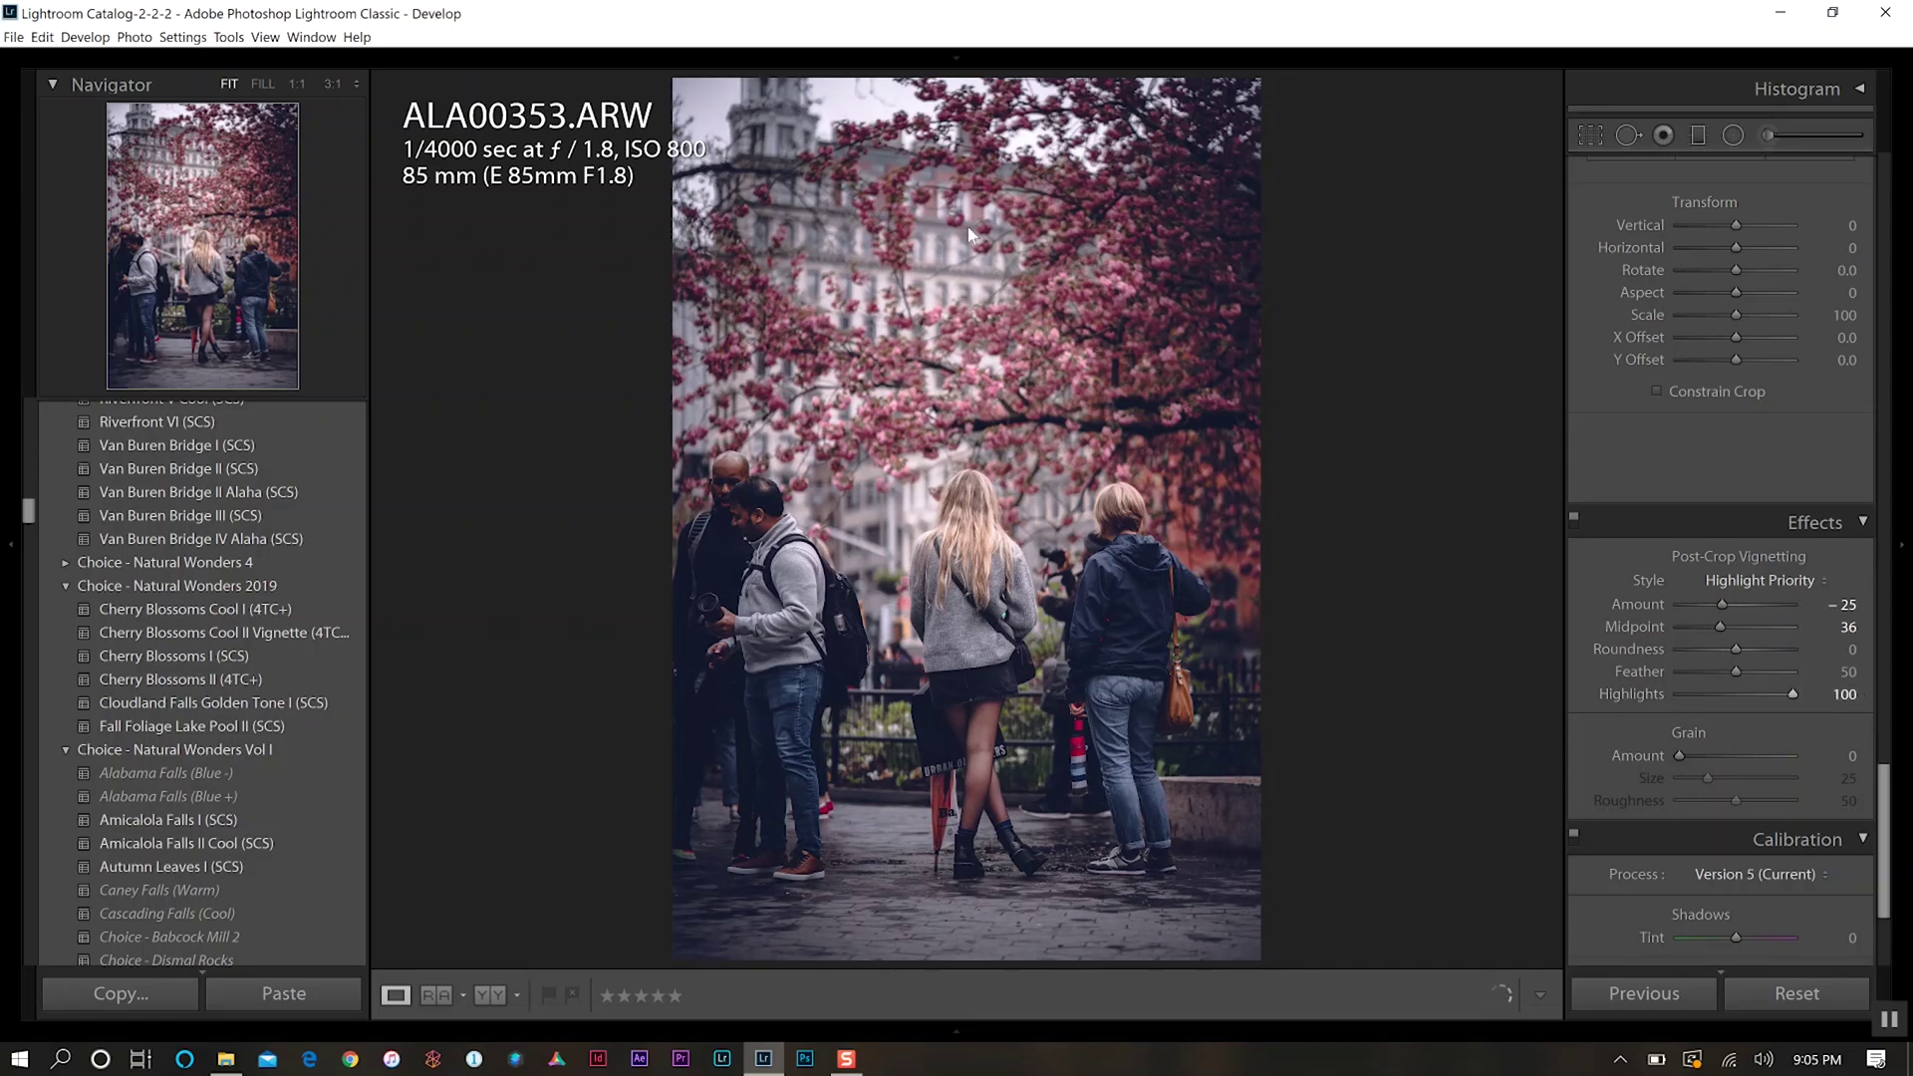
Step: Inspect the building and sky at 1:1, and compare the whole photo before and after side by side
click(812, 95)
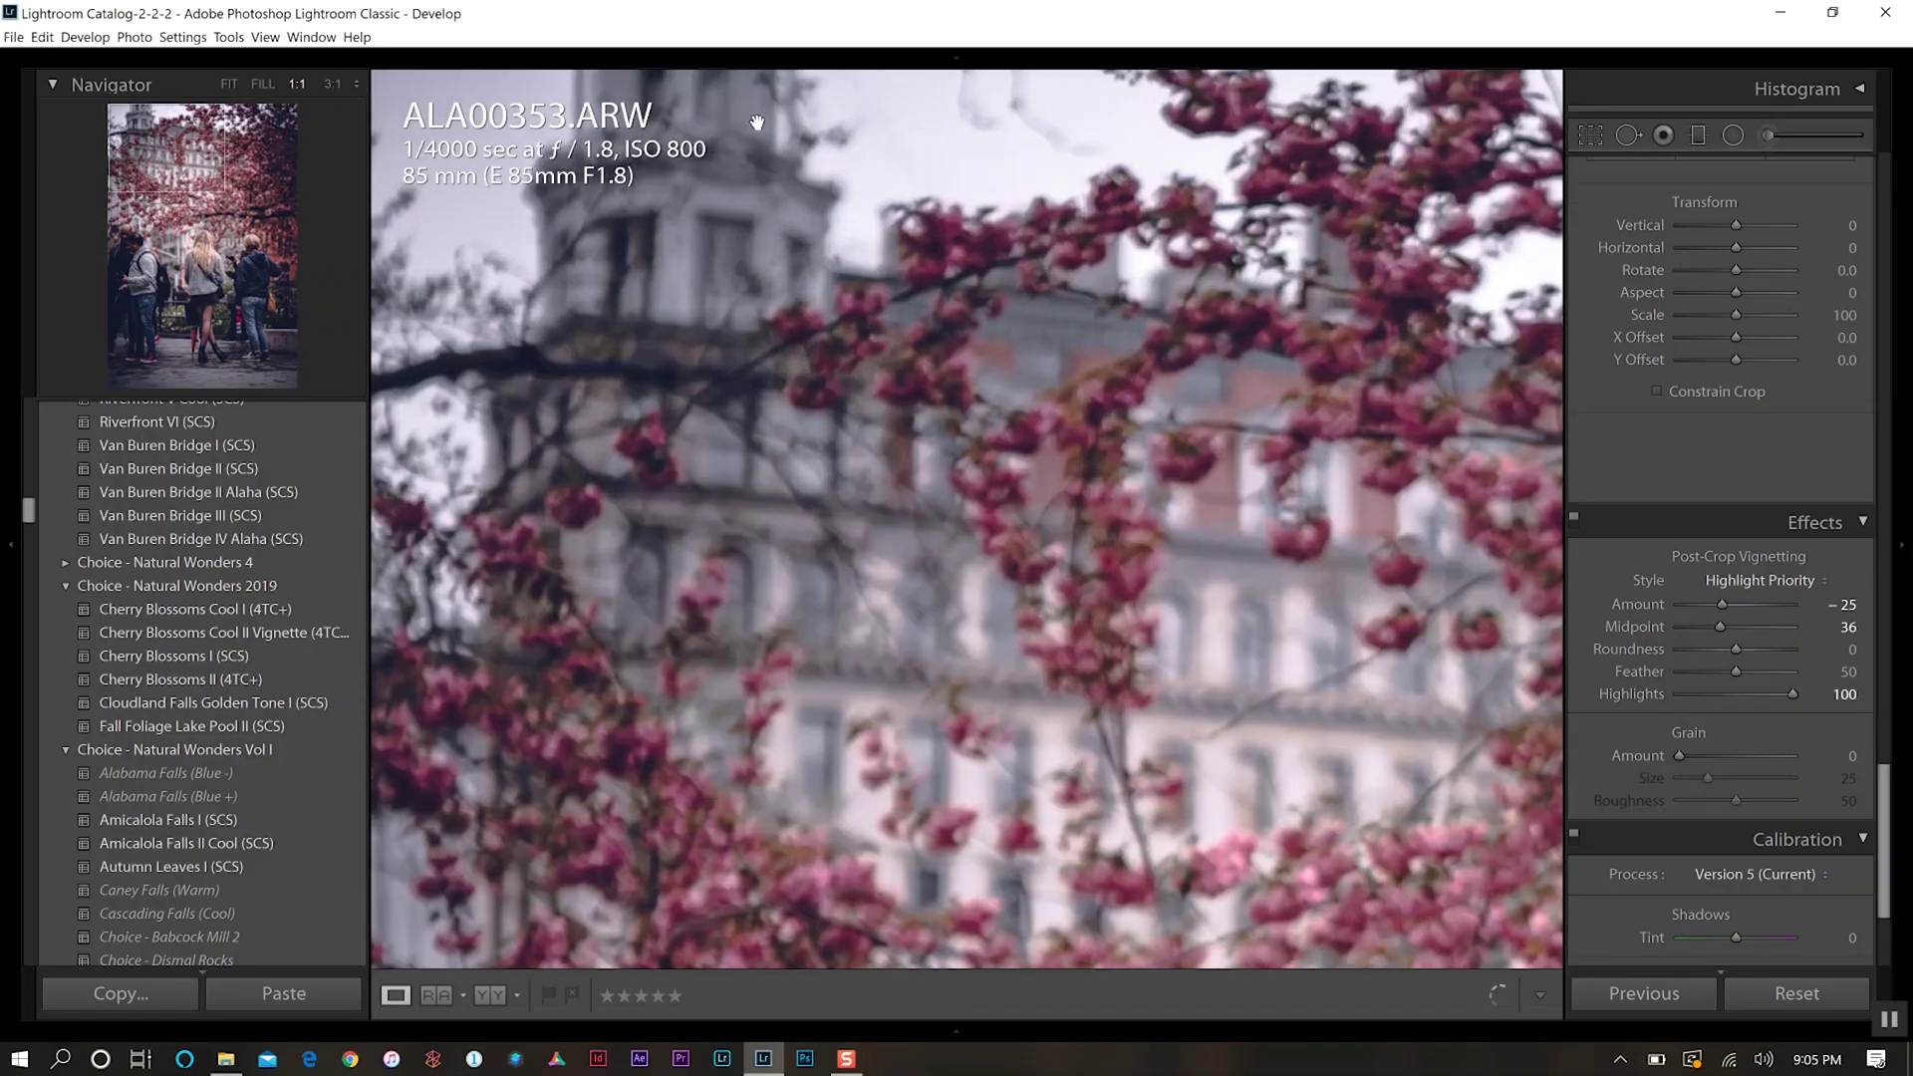
click(757, 121)
scroll(1761, 666, down, 1)
key(y)
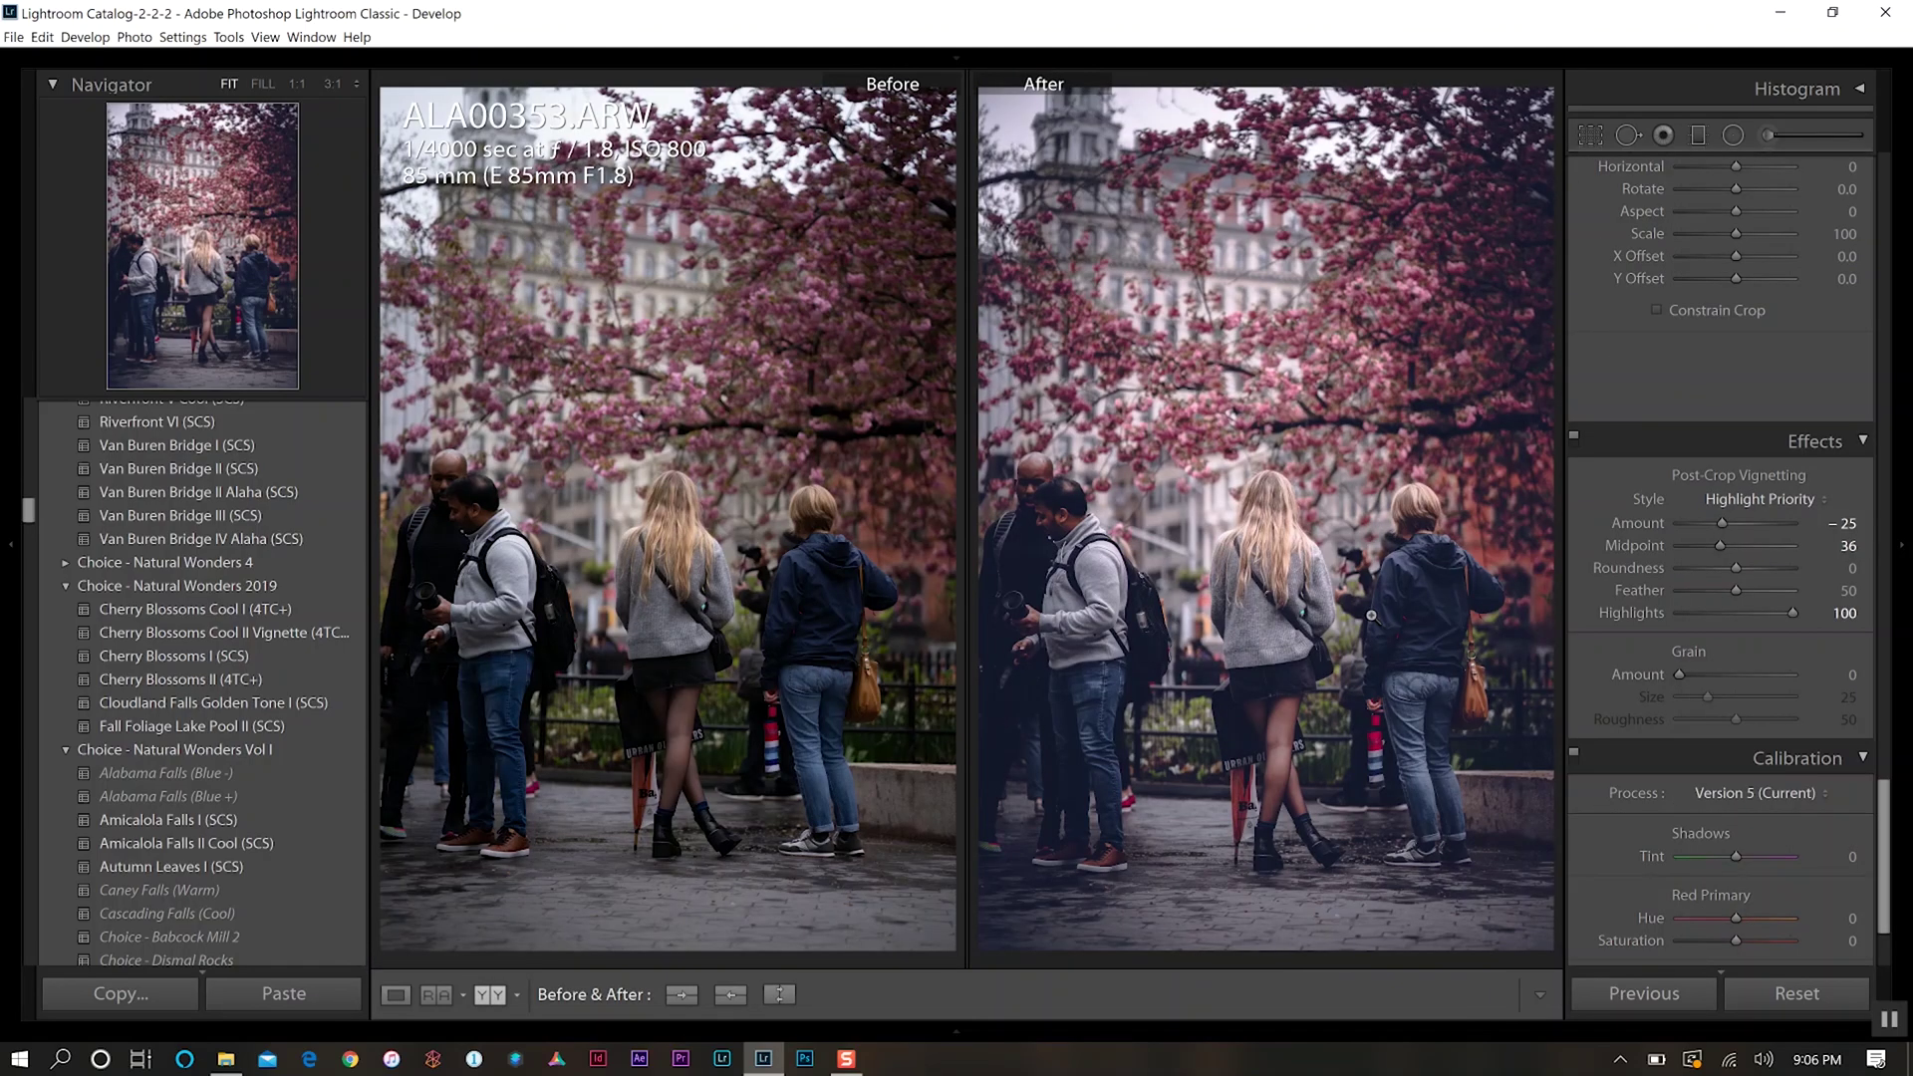